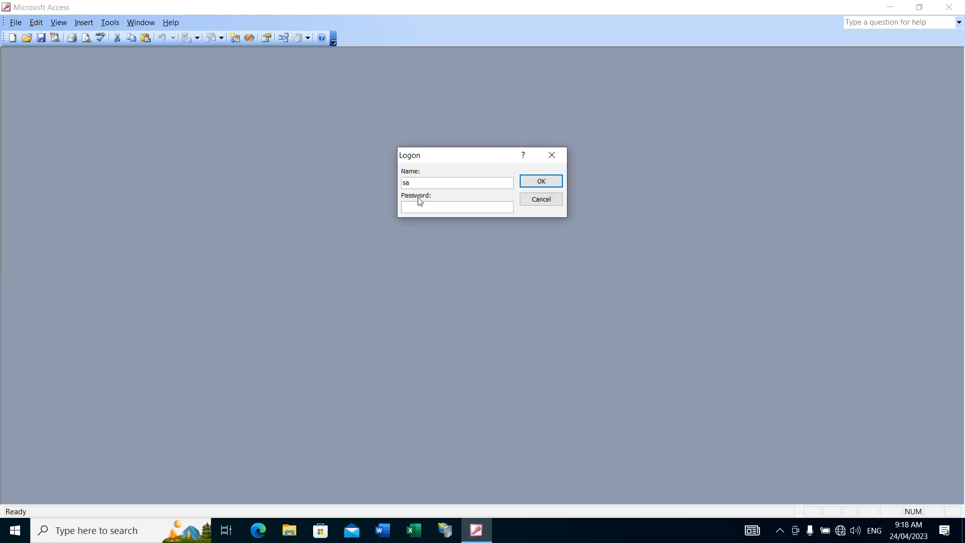
Log on by entering the account password and open the 2022-2023 financial year.
text(*******)
key(Return)
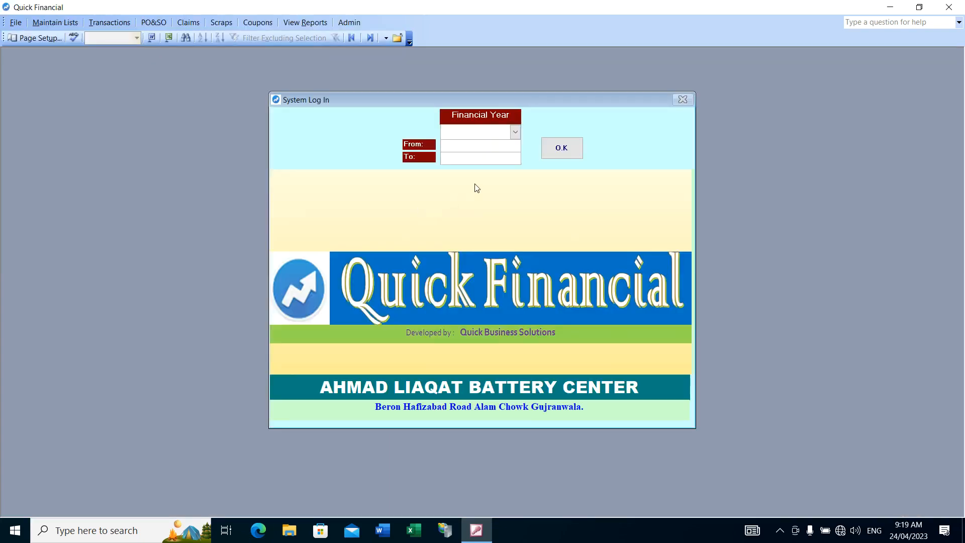
click(514, 136)
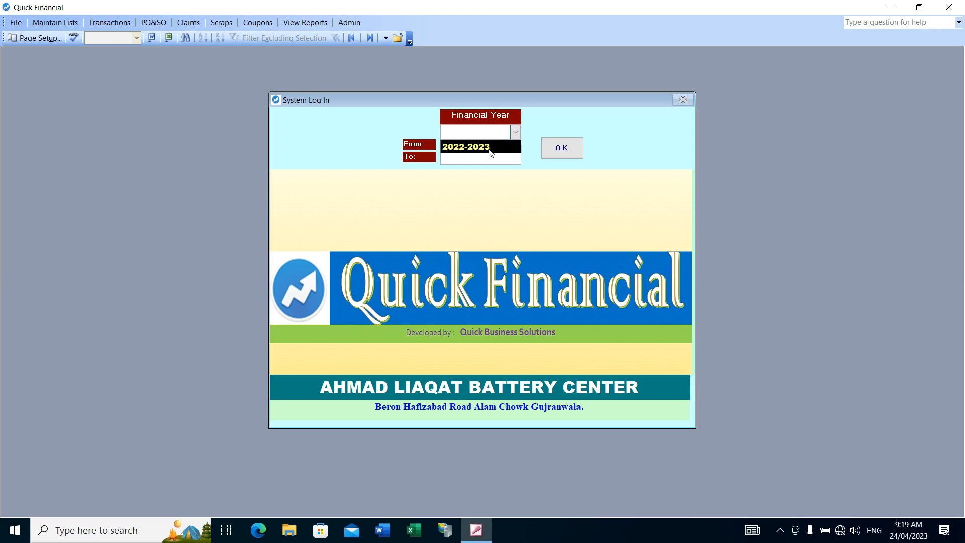
click(491, 148)
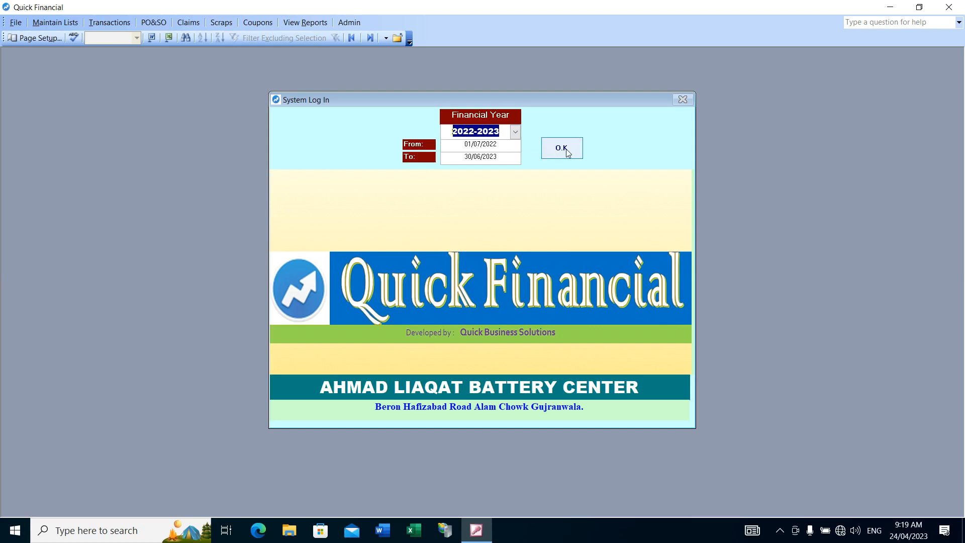
click(567, 151)
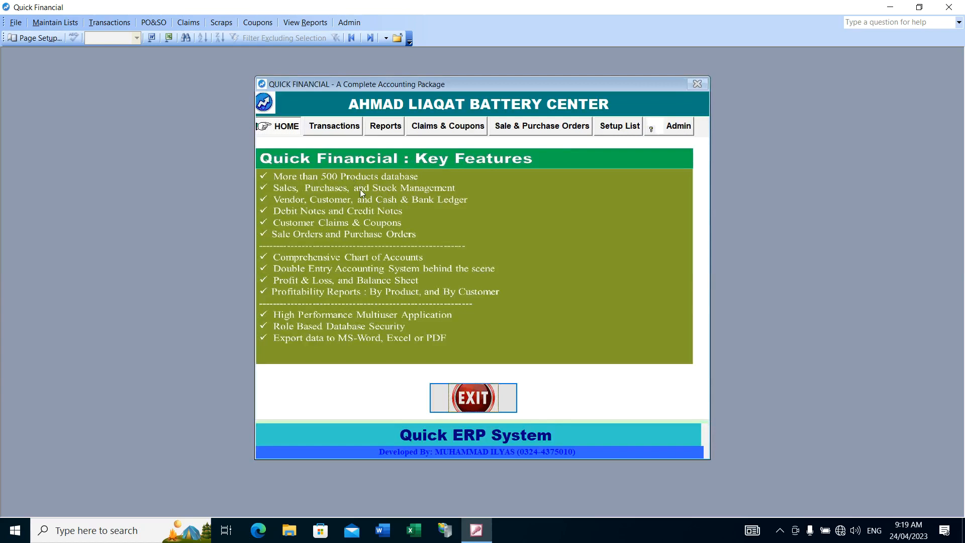
Open the purchase invoice entry form from the transactions and go back to the previous invoice.
click(329, 128)
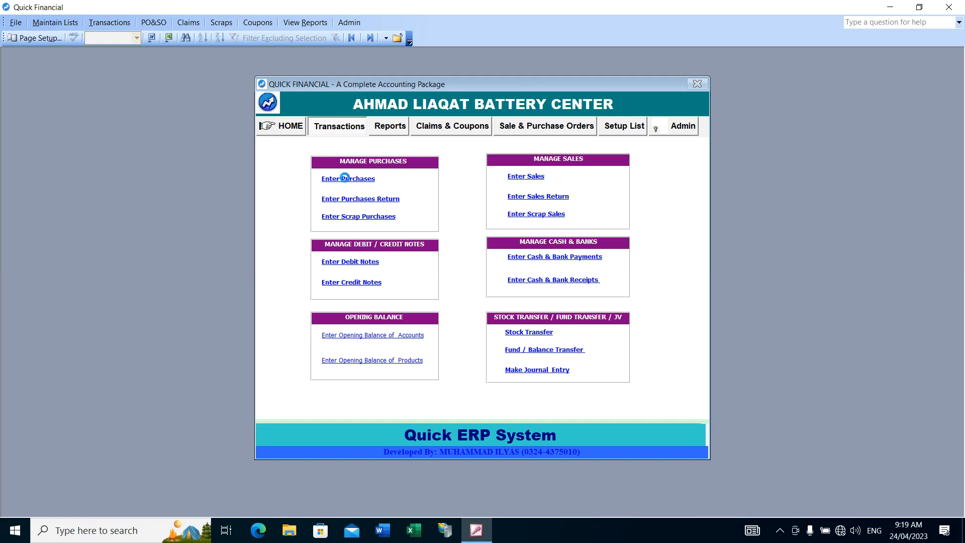
click(349, 178)
click(235, 387)
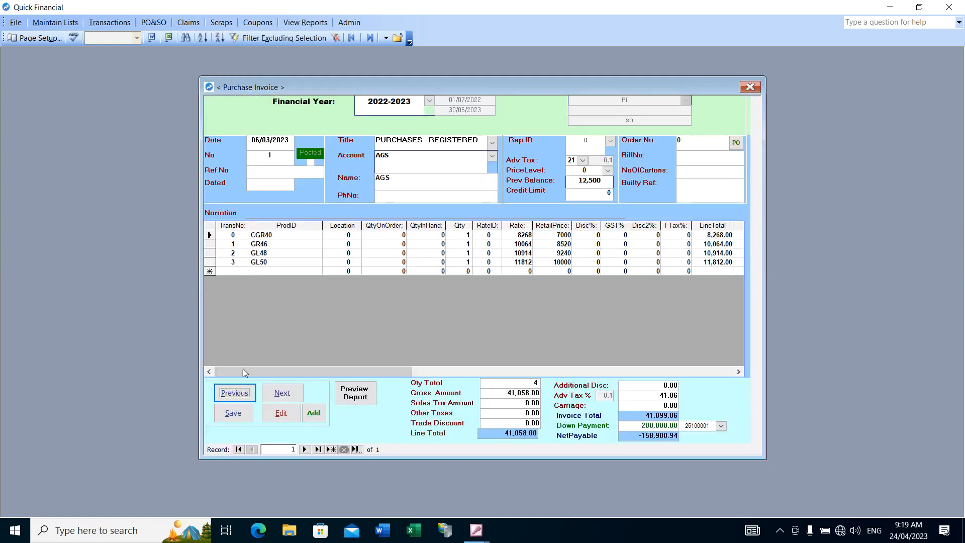
Search the invoice's Account list for names starting with "bb" and "bash", and clear the entry.
click(492, 156)
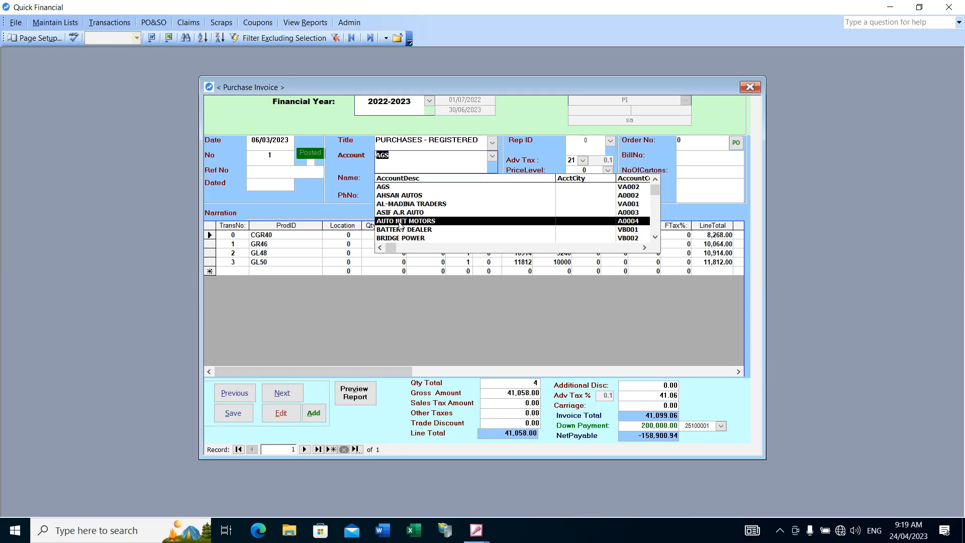
text(bba)
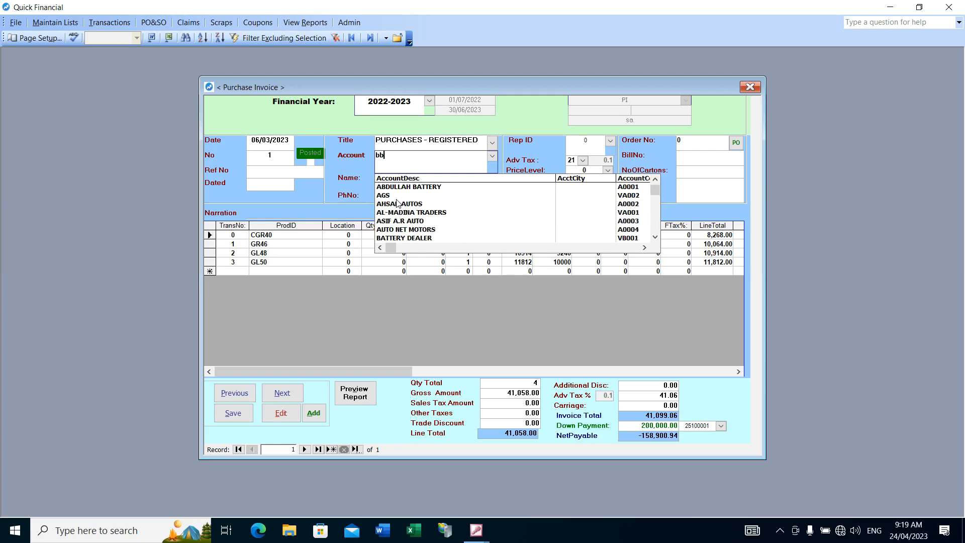
key(BackSpace)
key(BackSpace)
key(BackSpace)
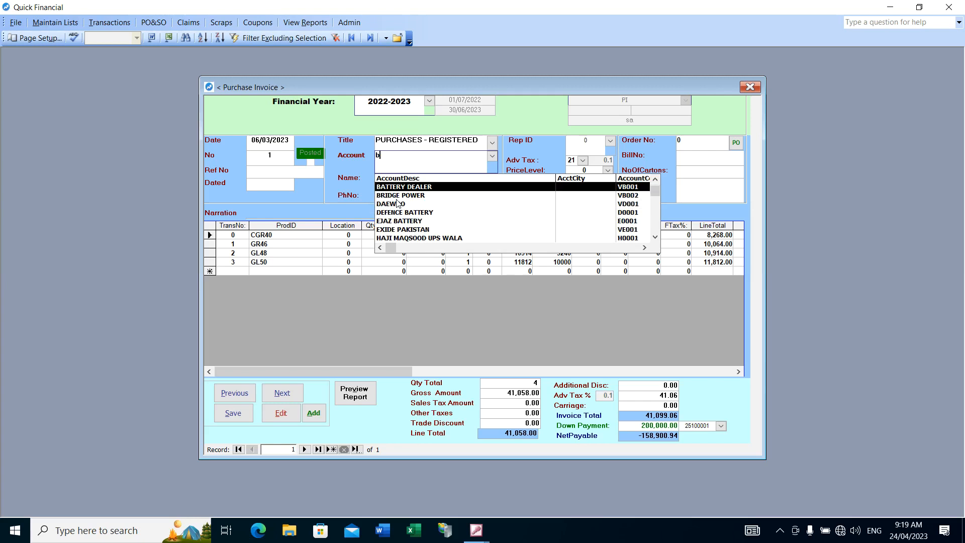
text(bash)
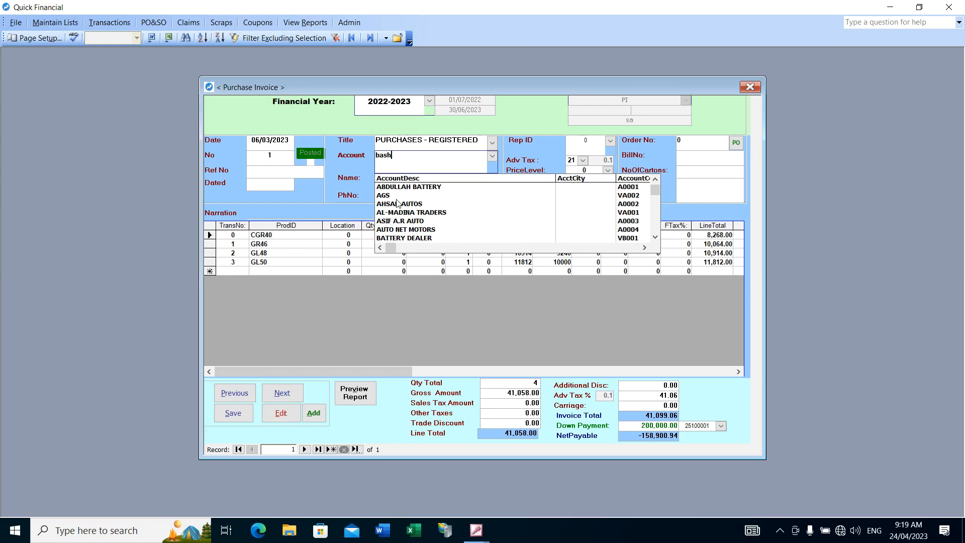
key(BackSpace)
key(BackSpace)
key(BackSpace)
key(BackSpace)
Search the Account list for names starting with "ah", "zu" and "d", clear the entry and close the list.
text(ah)
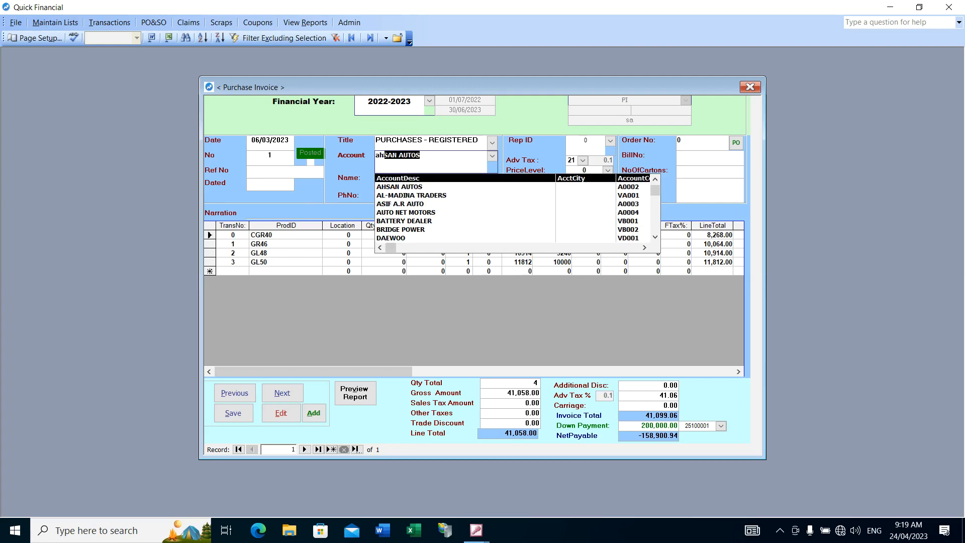
key(BackSpace)
key(BackSpace)
key(BackSpace)
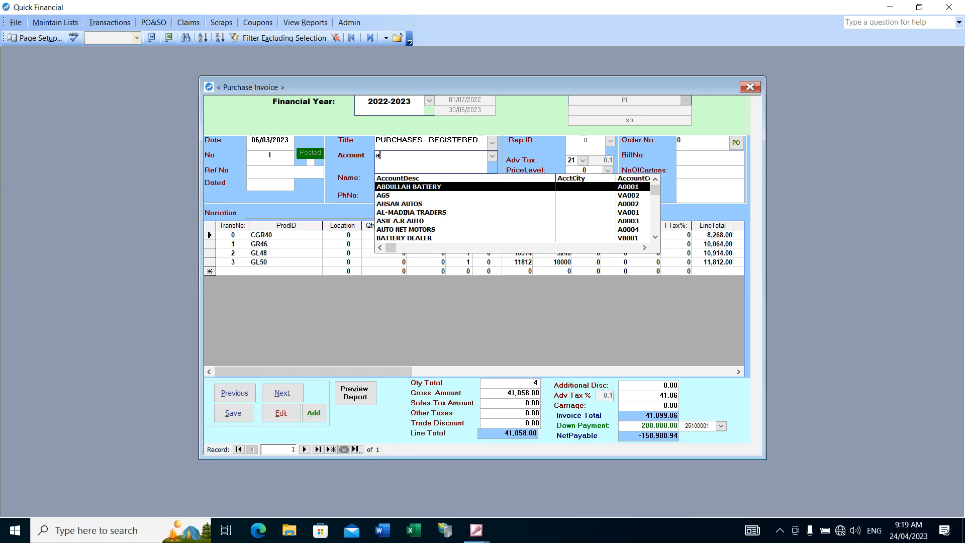
text(zu)
key(BackSpace)
key(BackSpace)
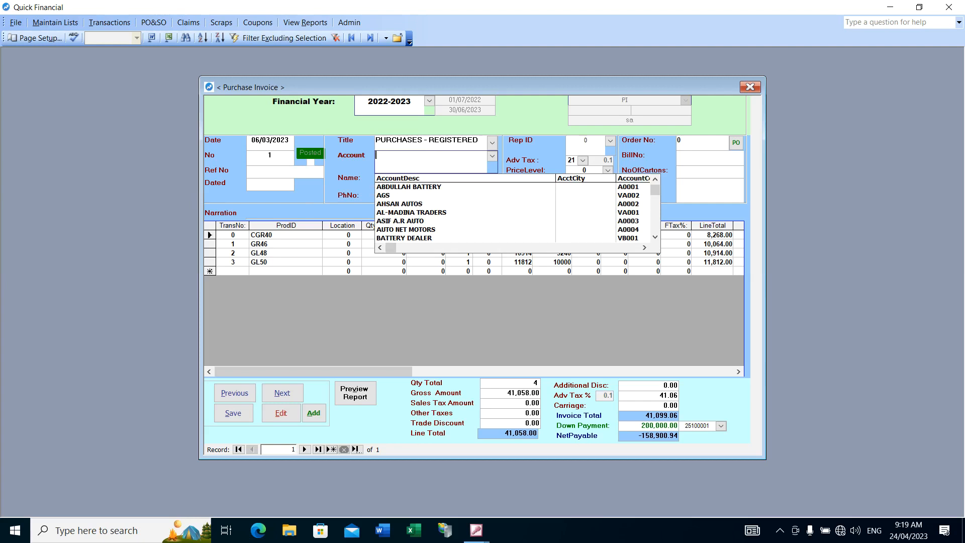
key(BackSpace)
text(dd)
key(BackSpace)
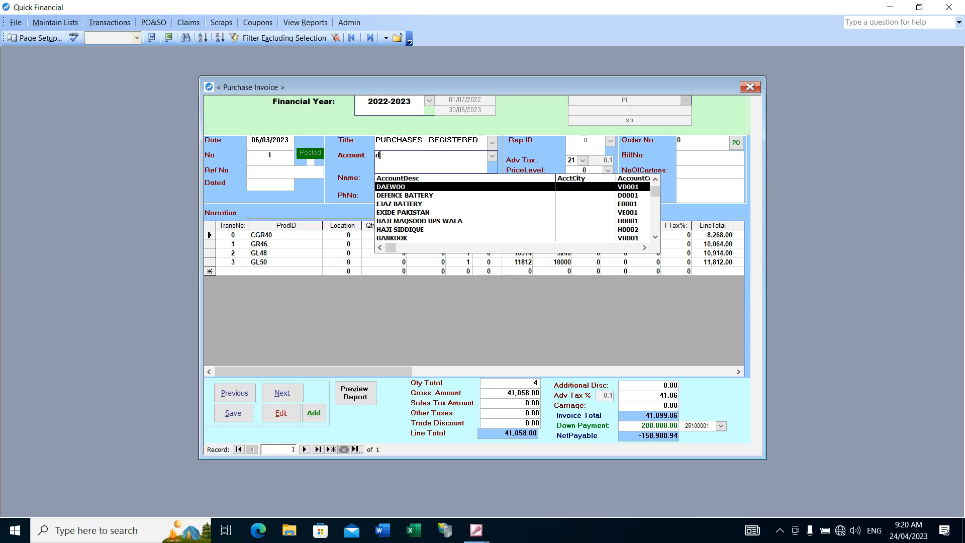
key(BackSpace)
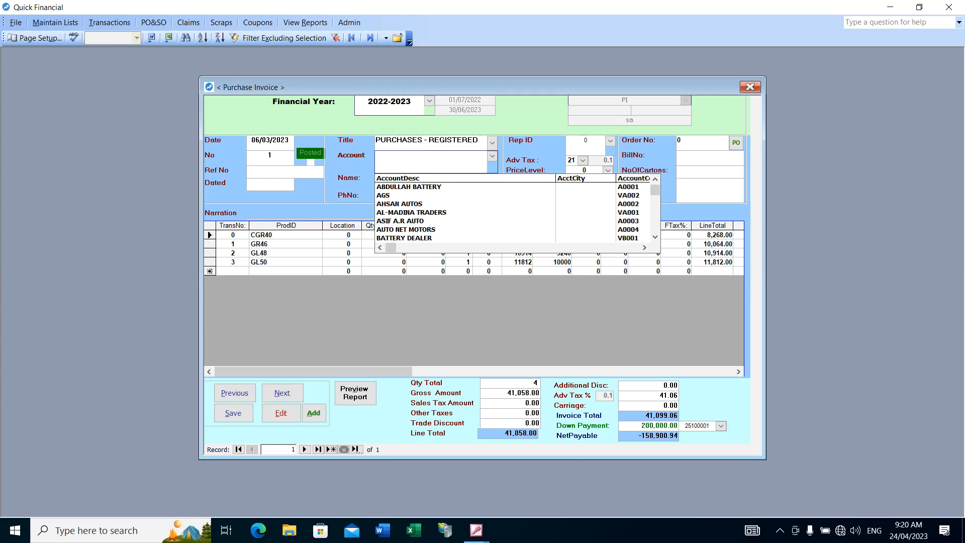
key(Escape)
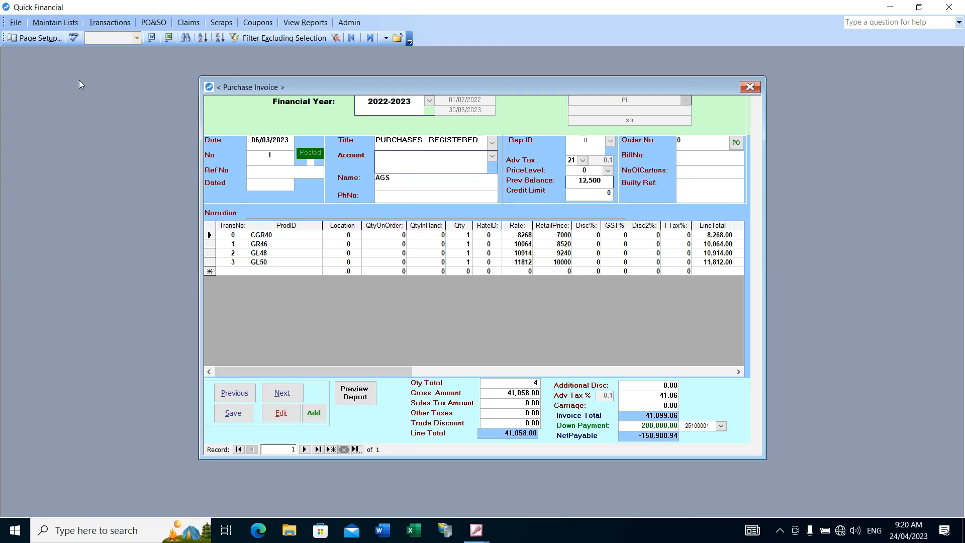
Open the Chart of Account list and go to its first record.
click(57, 23)
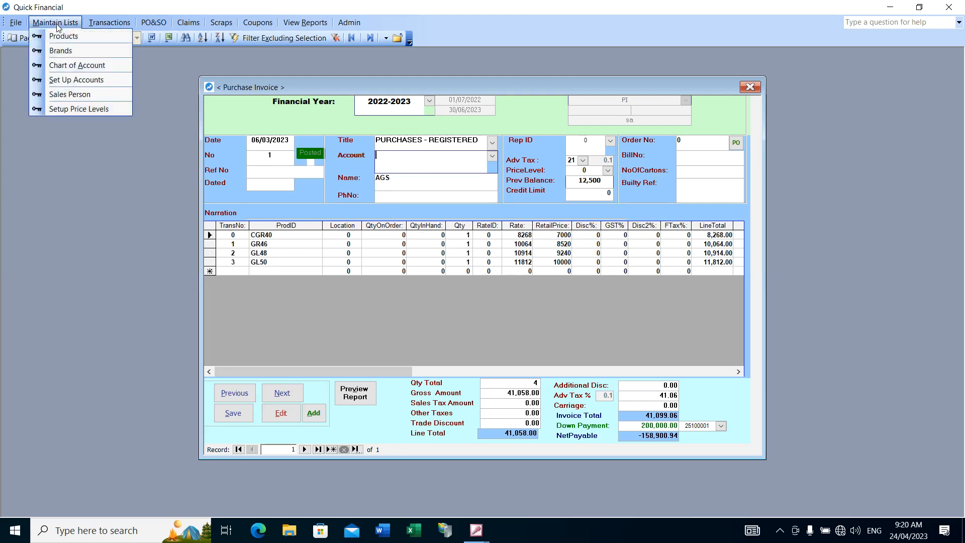
click(68, 67)
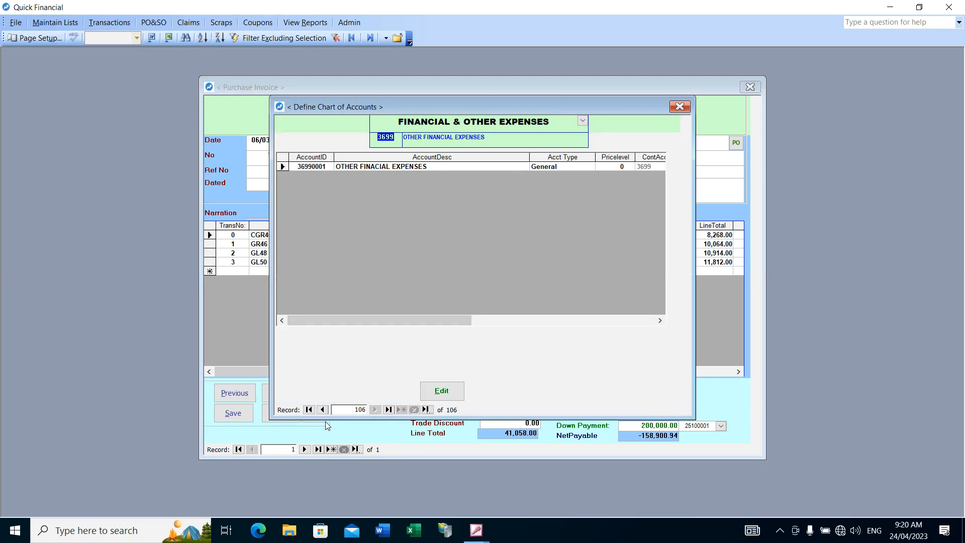
click(309, 410)
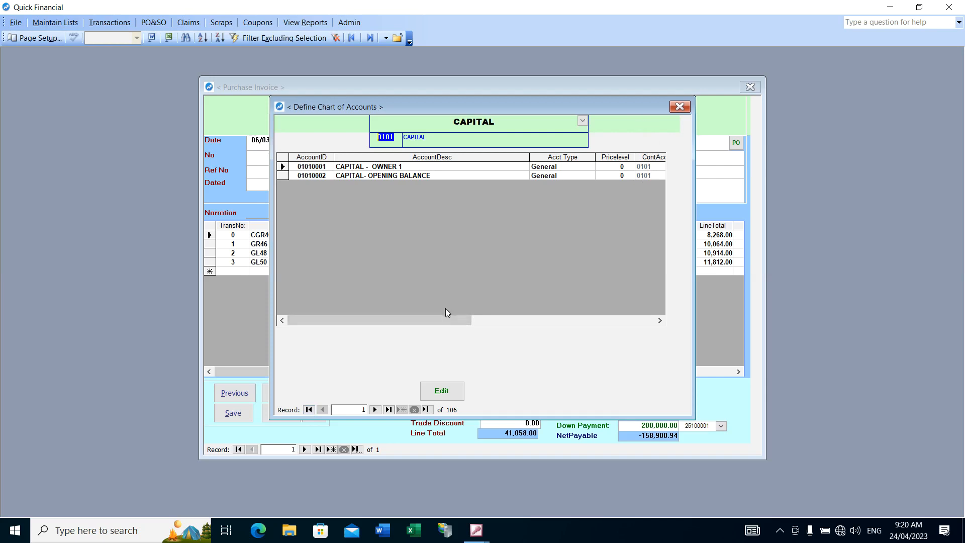
Examine the Capital control account's code, description, owner account and account type, comparing it with the following Drawings record.
click(383, 137)
drag(338, 166, 403, 167)
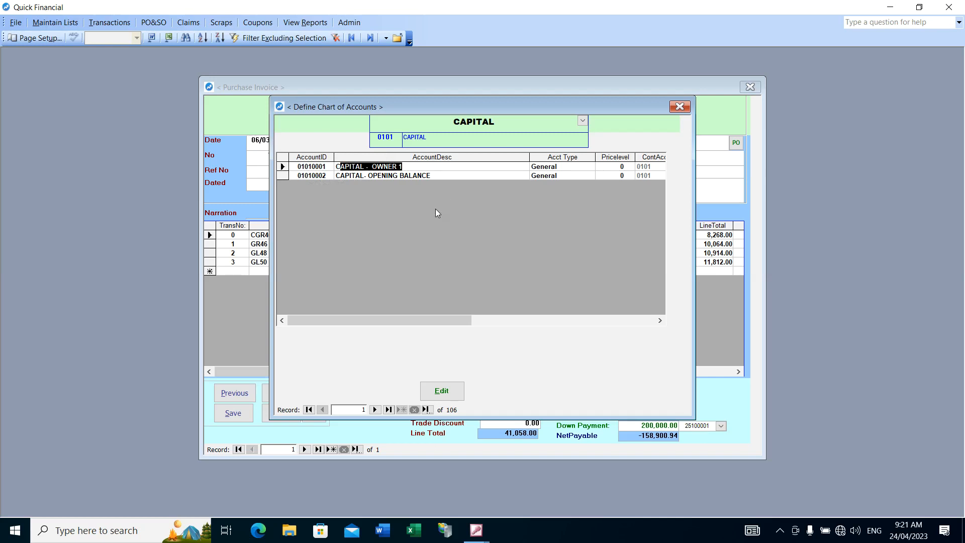
click(559, 167)
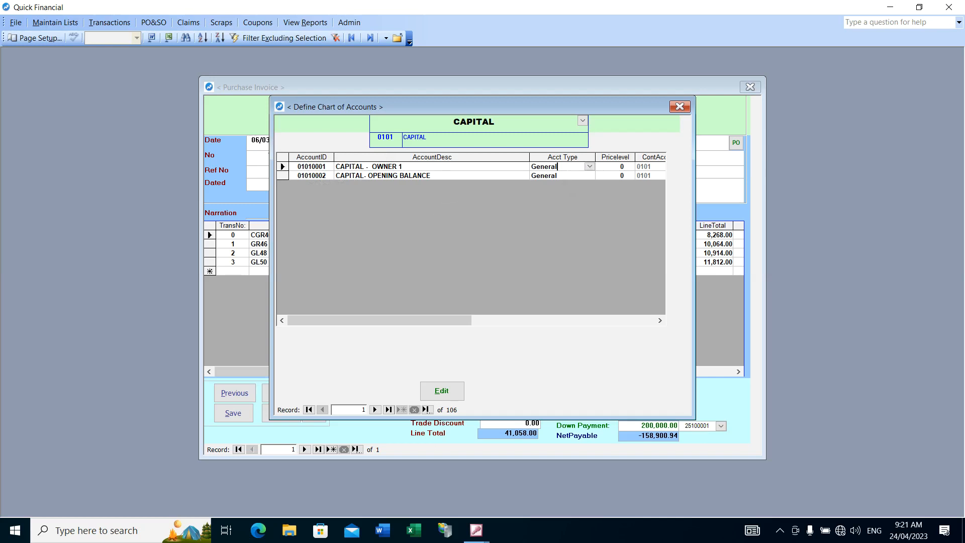
click(436, 137)
click(376, 410)
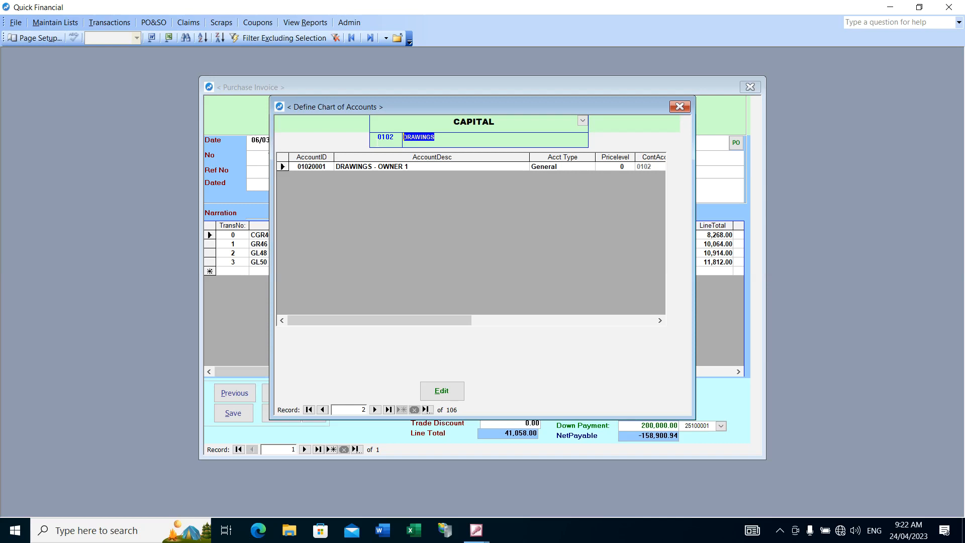
click(322, 410)
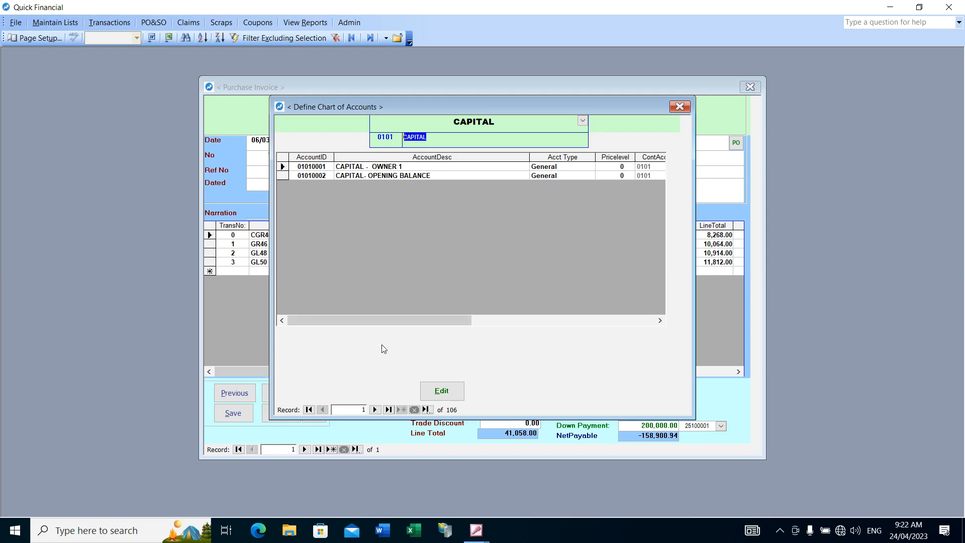
Browse the control accounts from Capital through Drawings, Distribution of Profit, Profit & Loss and Long Term Loans to Sundry Creditors.
click(375, 409)
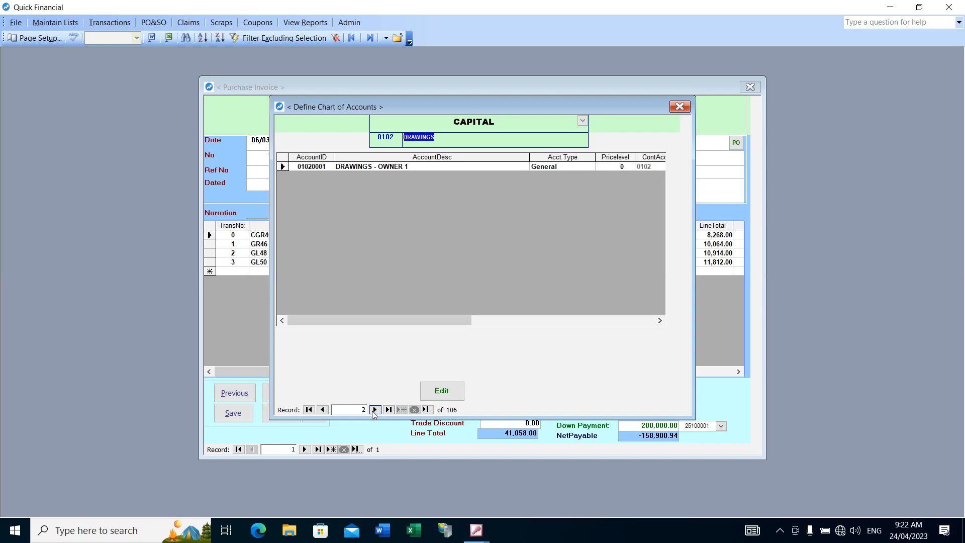
click(374, 410)
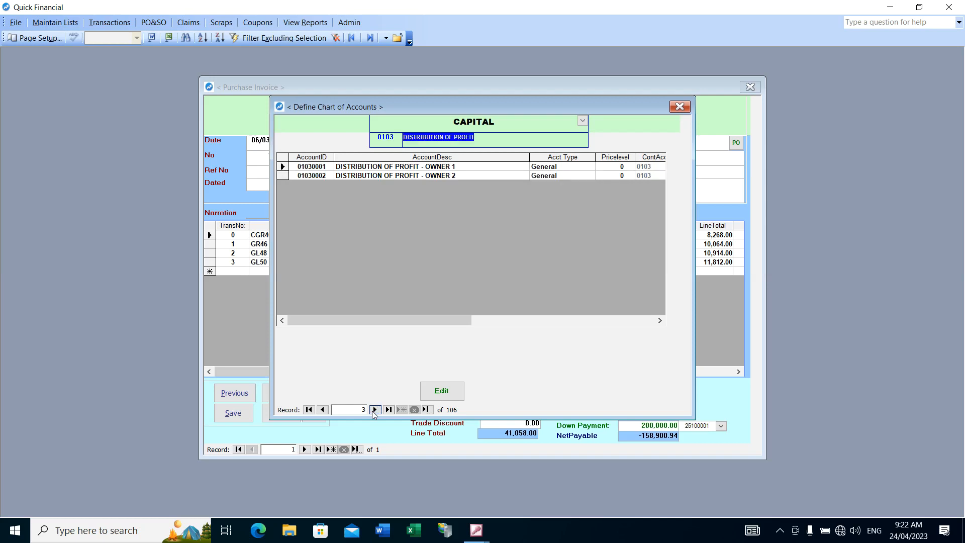
click(374, 410)
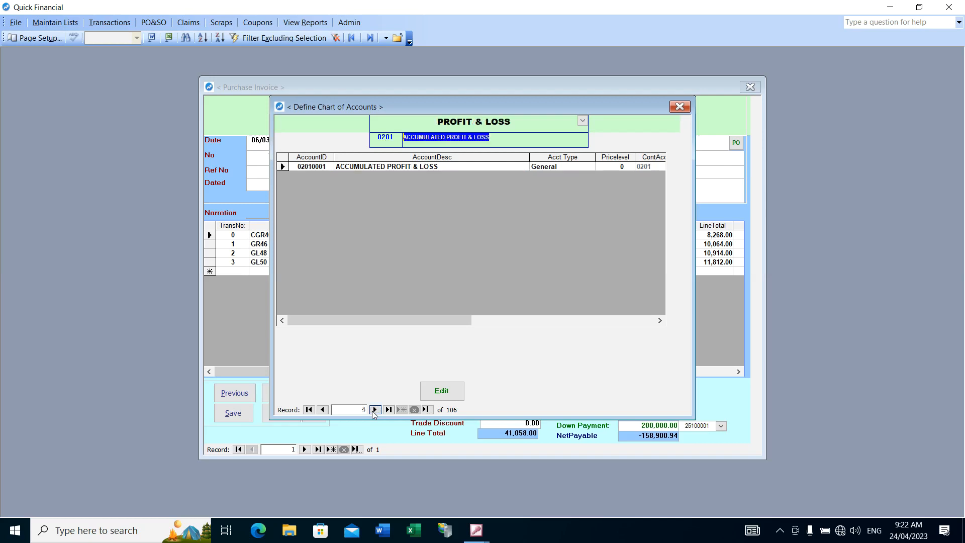
click(375, 410)
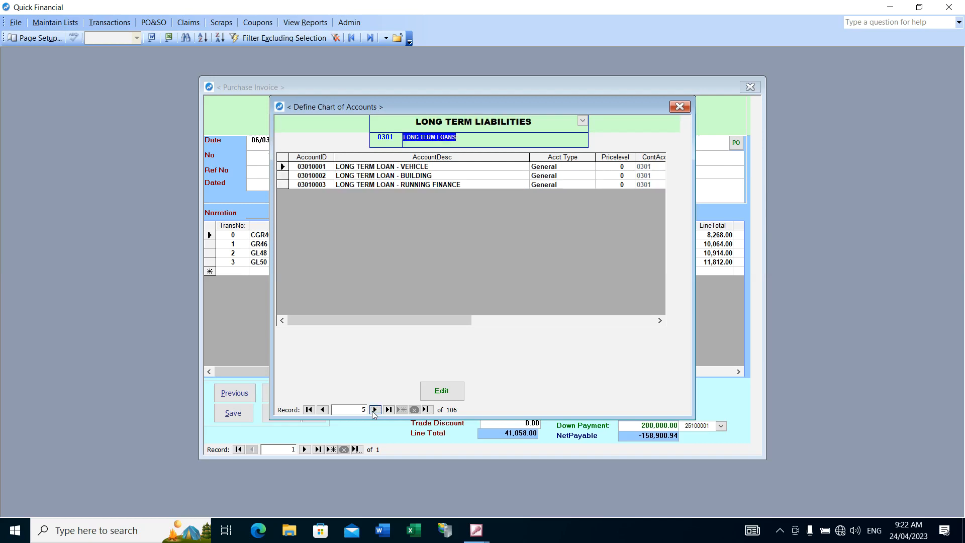
click(374, 409)
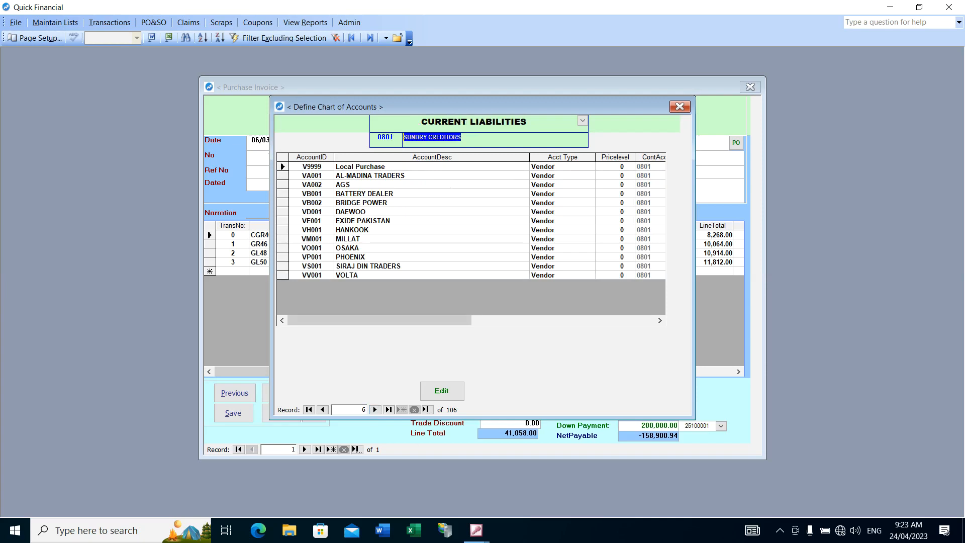
Examine the Sundry Creditors vendor accounts and the account type options for AGS, glancing at Salaries Payable and returning.
click(407, 137)
click(360, 248)
click(573, 184)
click(589, 185)
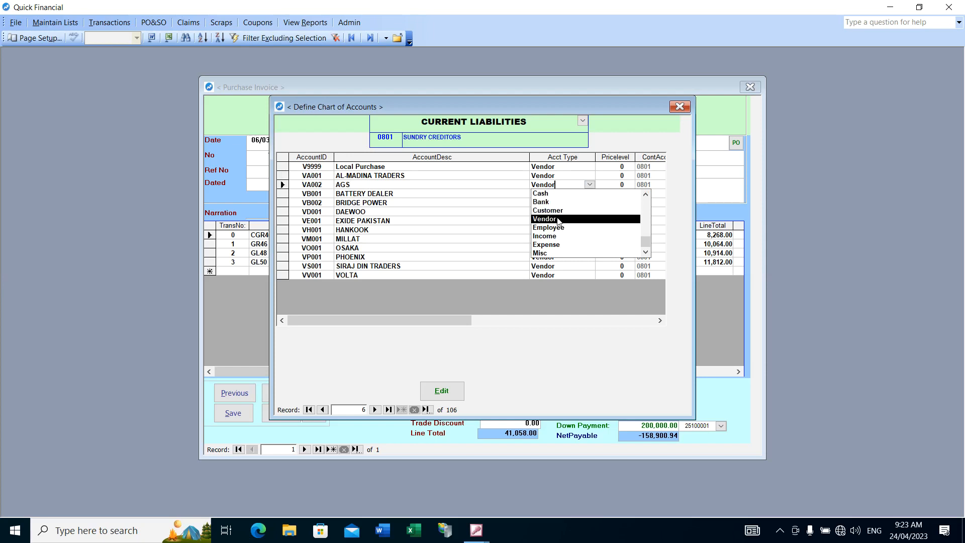
click(394, 194)
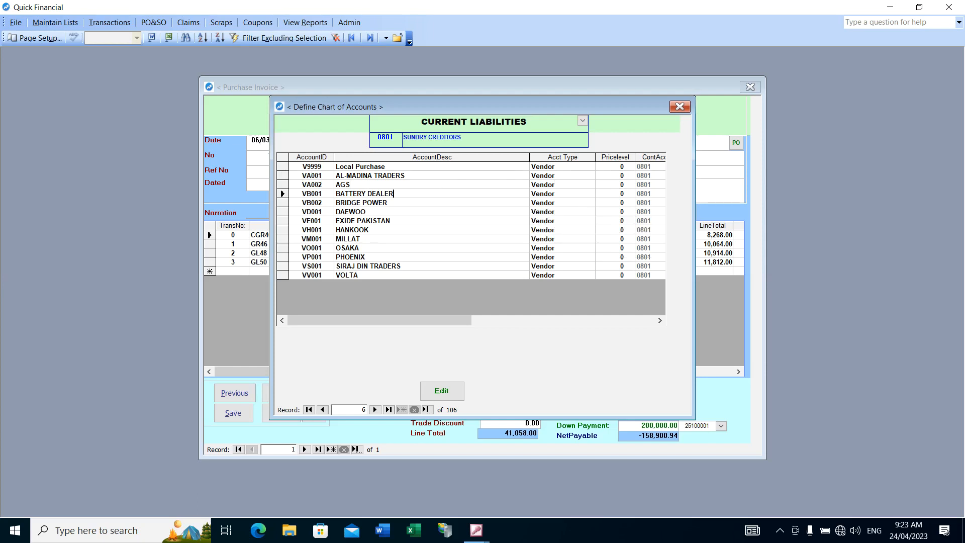
click(374, 410)
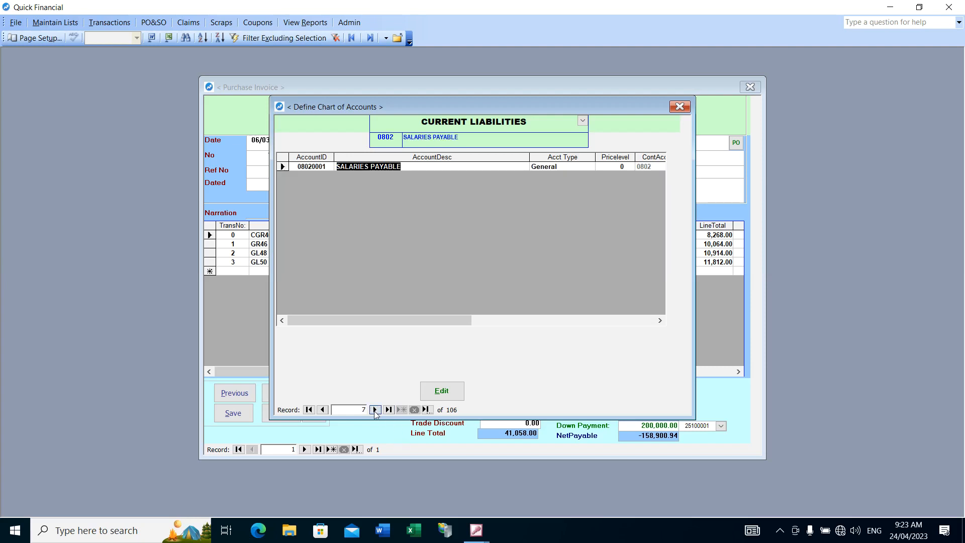
click(323, 409)
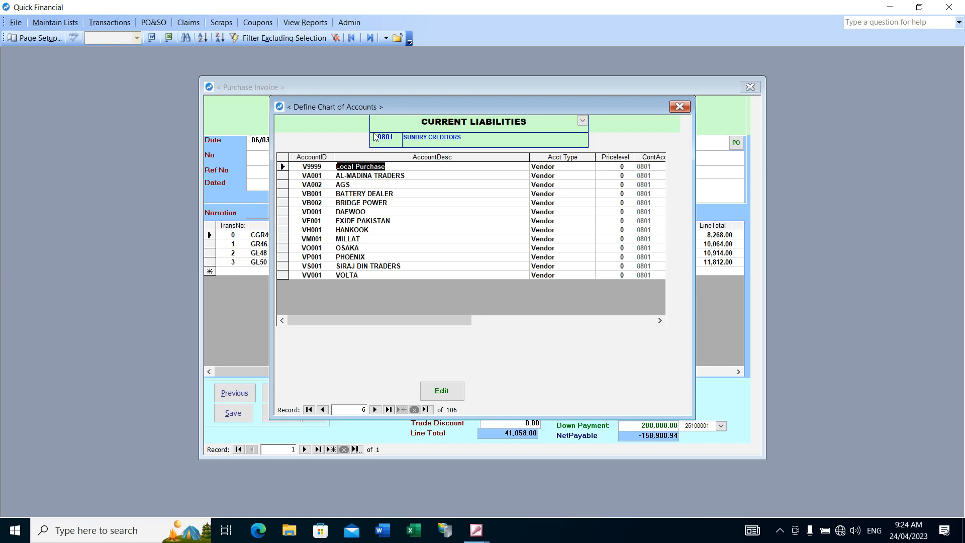
Browse the remaining Current Liabilities control accounts up to Sundry Creditors - Others.
click(375, 411)
click(375, 410)
click(375, 410)
click(375, 410)
click(376, 410)
click(376, 410)
click(375, 410)
click(376, 410)
click(376, 410)
click(375, 410)
click(375, 410)
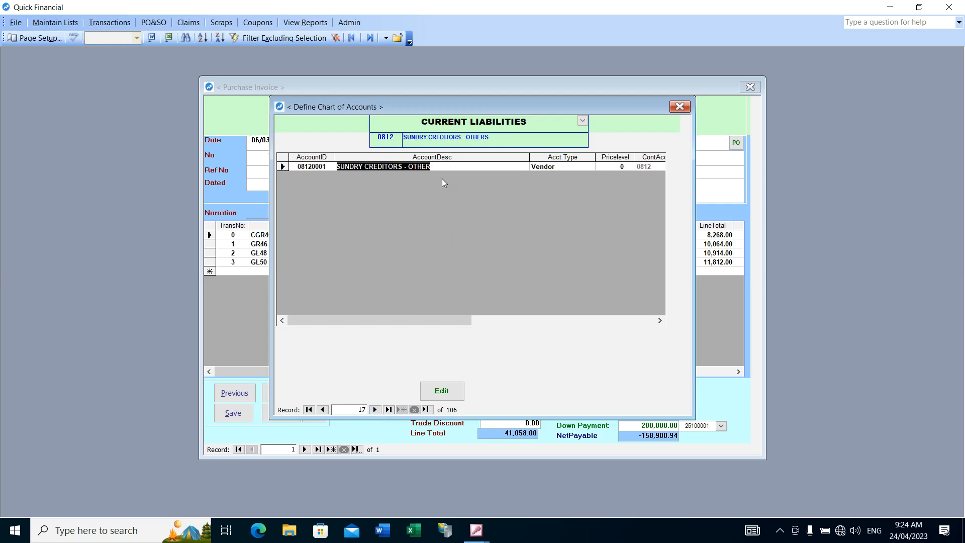
Browse onward through the control accounts to the Fixed Assets group, viewing Land and Office Equipment.
click(375, 410)
click(376, 410)
click(375, 410)
click(376, 410)
click(375, 410)
click(375, 410)
click(376, 410)
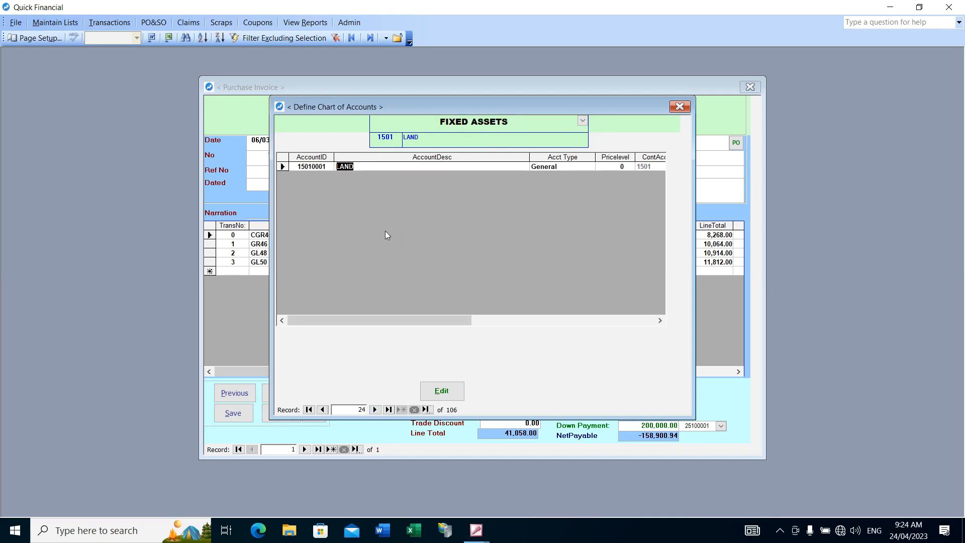
click(376, 411)
click(376, 410)
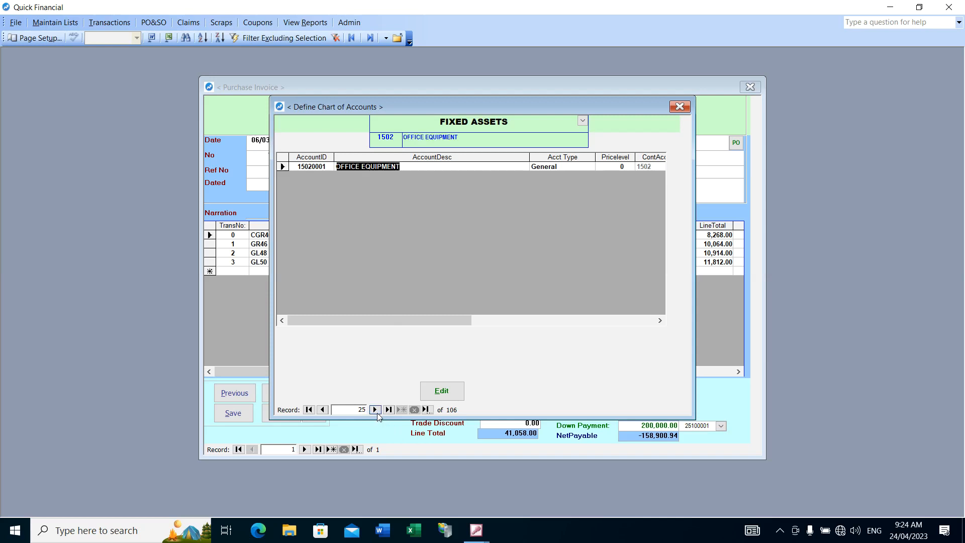
Browse the Fixed Assets control accounts up to Computers, then go back to view Vehicle Subject to Finance Lease and Motor Vehicle.
click(375, 410)
click(376, 410)
click(376, 410)
click(376, 410)
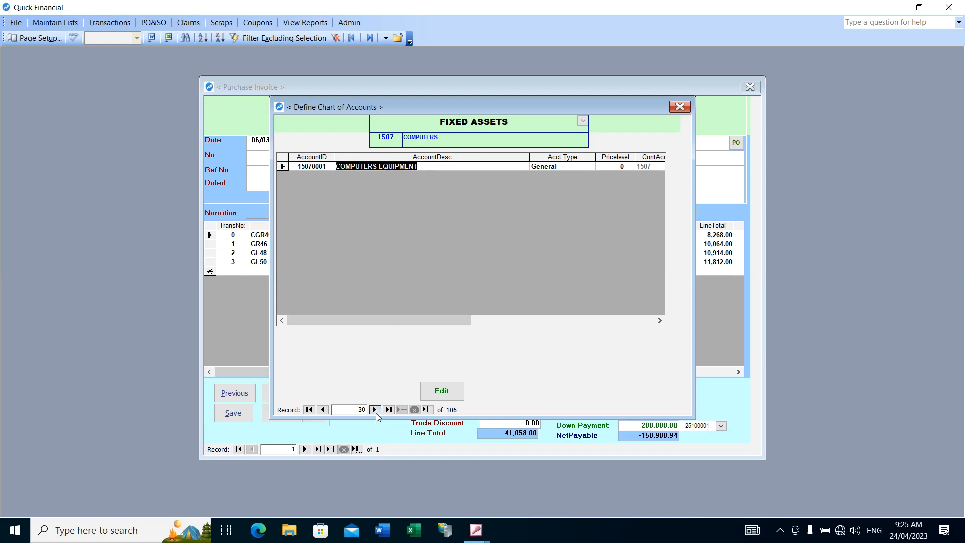
click(322, 410)
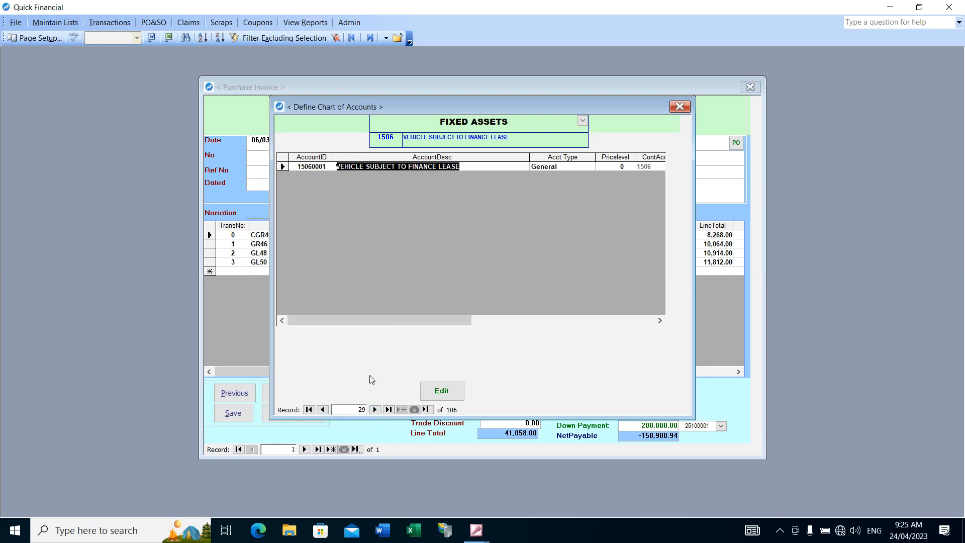
click(323, 410)
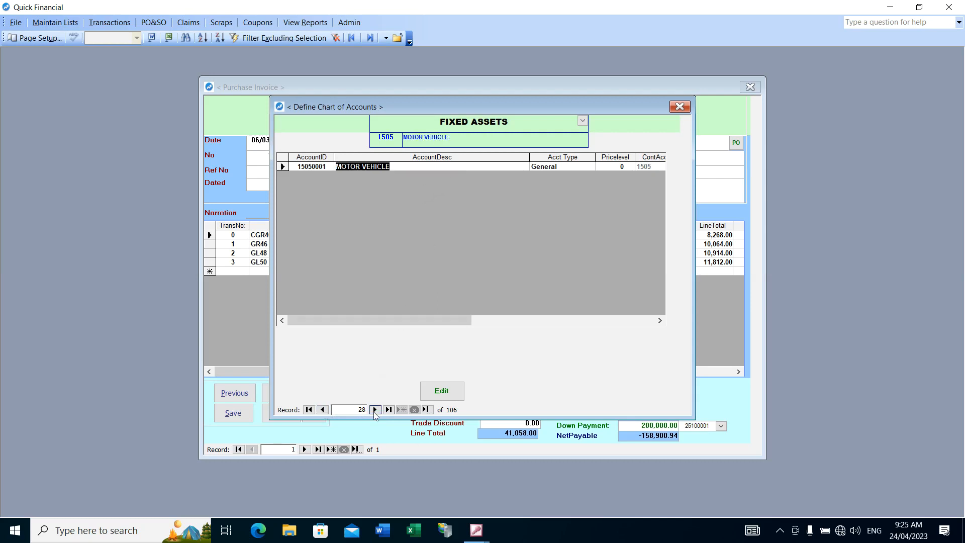
click(389, 166)
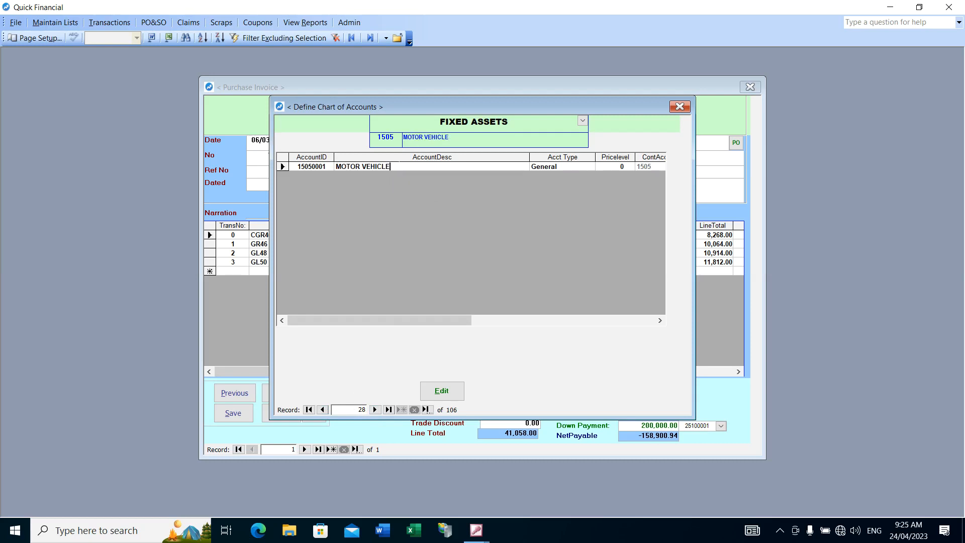
Browse onward from Motor Vehicle through Accumulated Depreciation and Security Deposits to the Sundry Debtors control account.
click(374, 409)
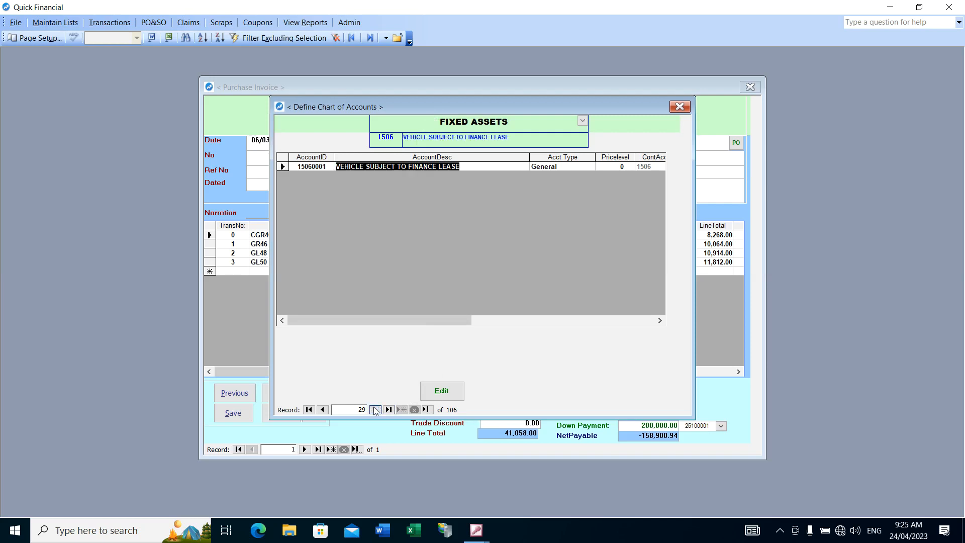
click(375, 409)
click(374, 409)
click(374, 409)
click(375, 409)
click(375, 409)
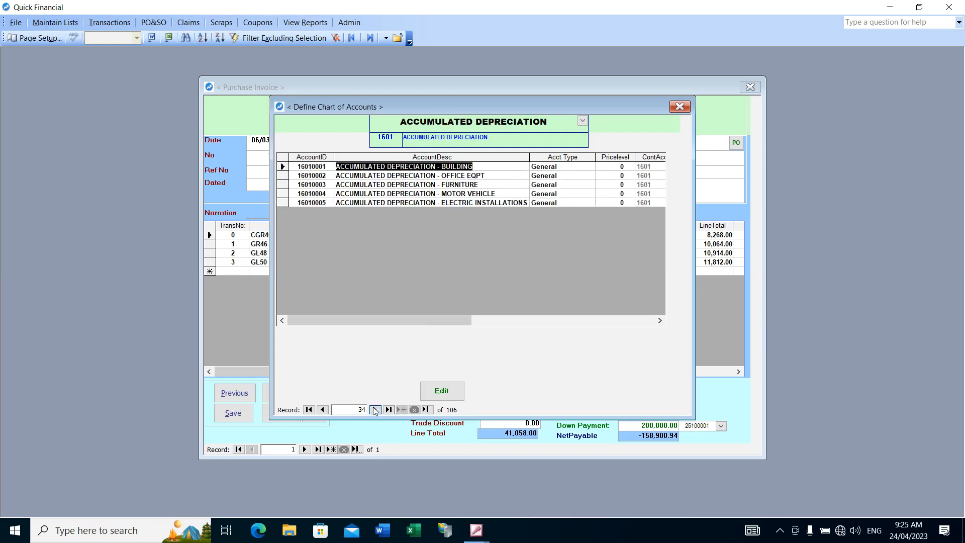
click(374, 410)
click(375, 410)
click(374, 410)
click(374, 410)
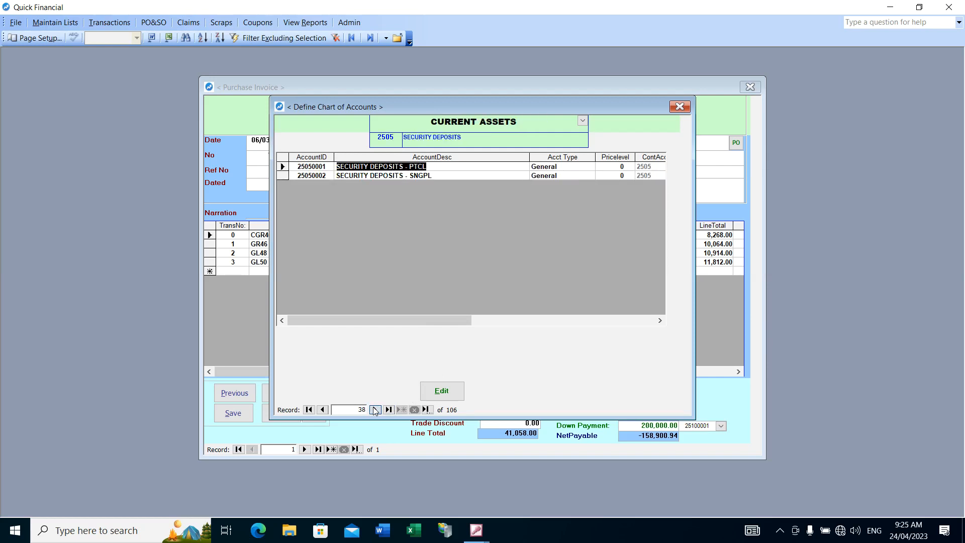
click(374, 410)
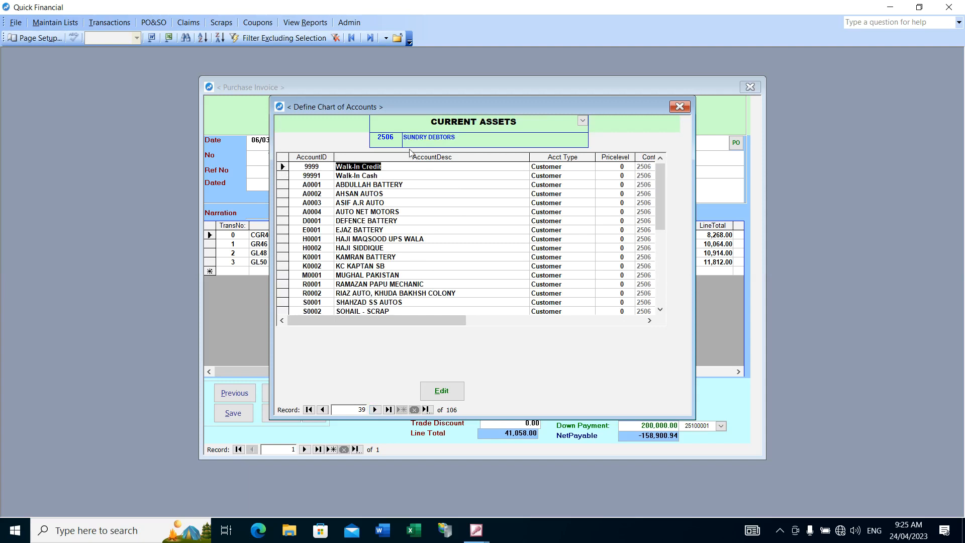
Enable editing of the Sundry Debtors accounts and try to delete the AUTO NET MOTORS account, declining the deletion.
click(394, 136)
click(351, 194)
click(441, 390)
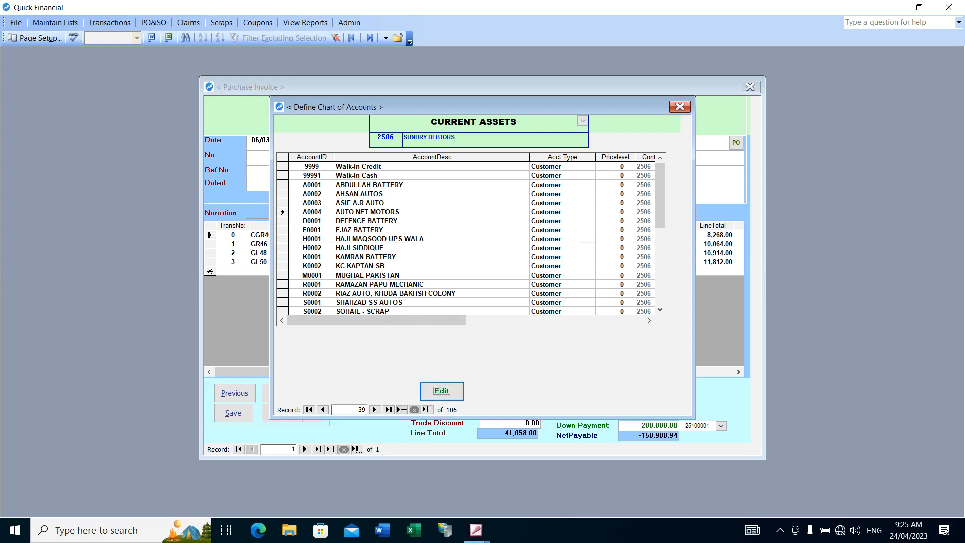
click(282, 212)
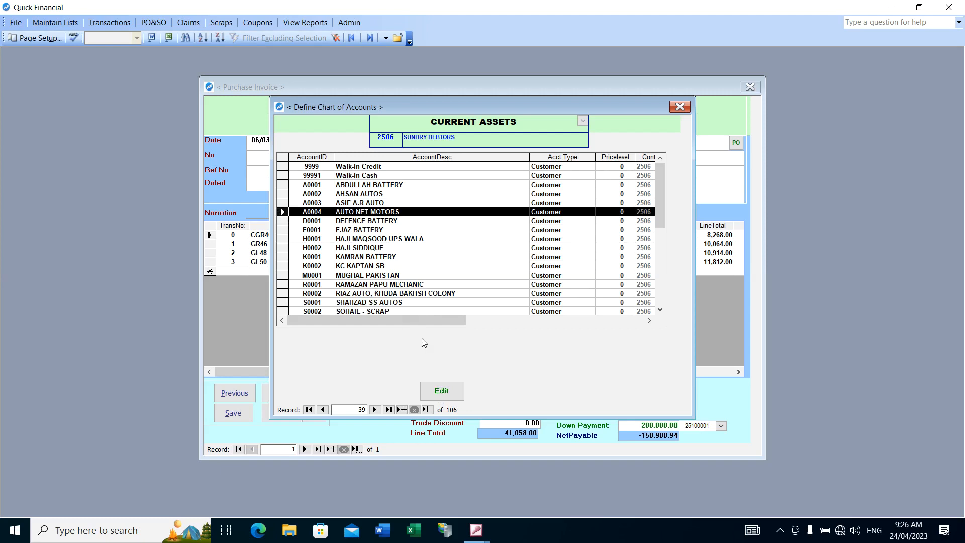
key(Delete)
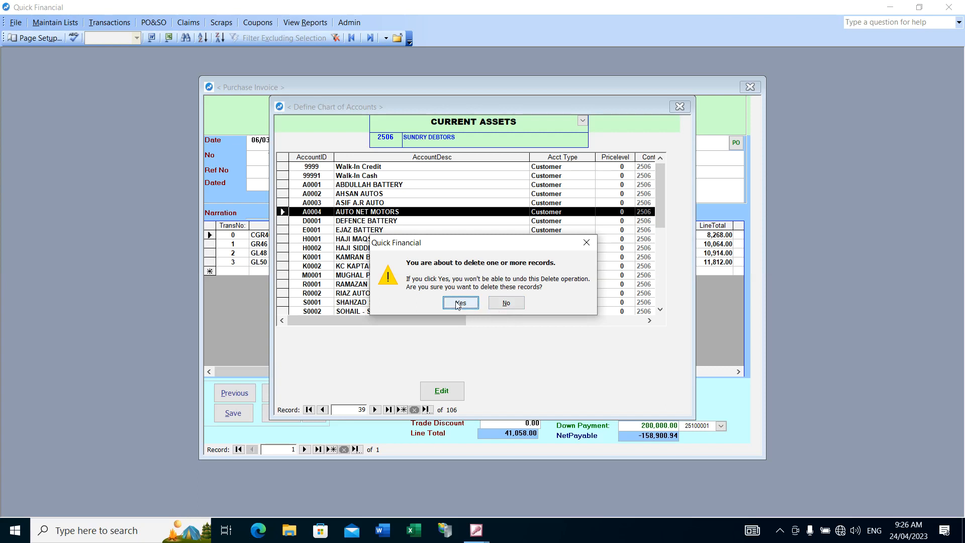
click(503, 302)
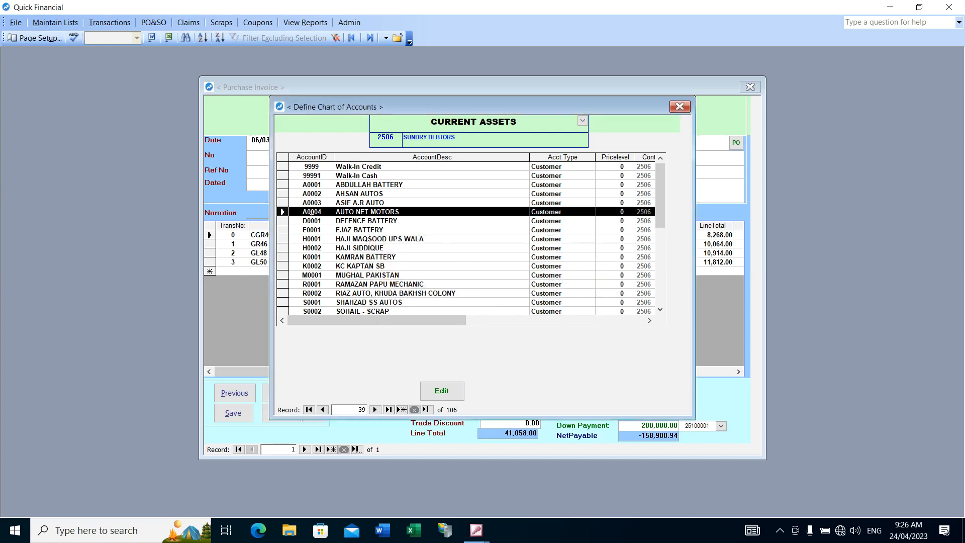
Examine the customer account IDs and the description and account type options of MUGHAL PAKISTAN.
click(303, 212)
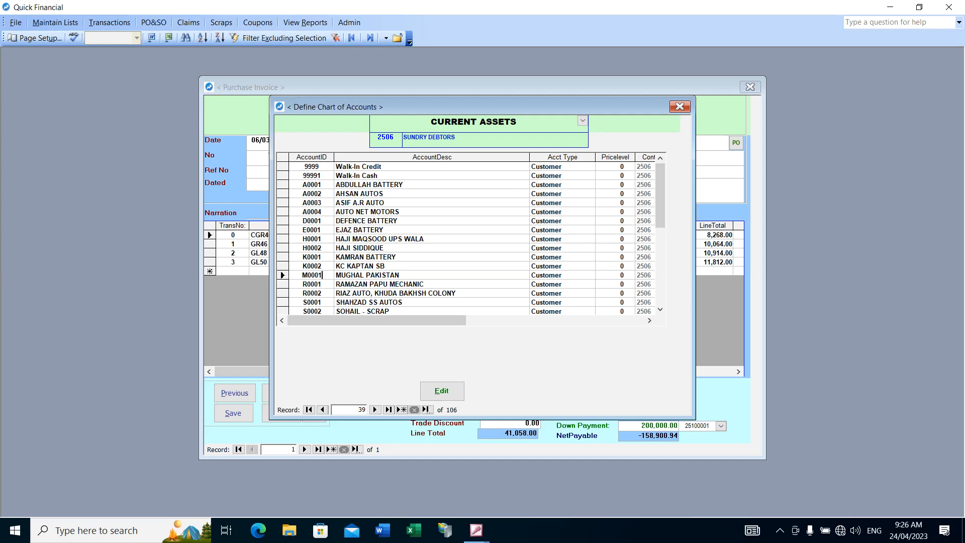
drag(340, 274, 401, 275)
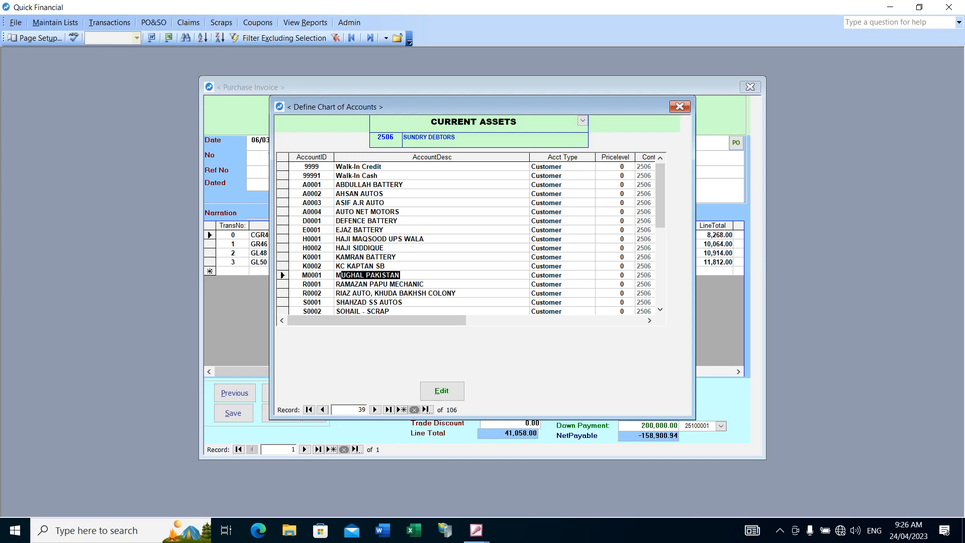
click(570, 277)
click(589, 275)
click(588, 276)
Add a Sundry Debtors account with ID M0002 and description MUMTAZ BATTERY SERVICE, BADAMI BAGH.
click(448, 393)
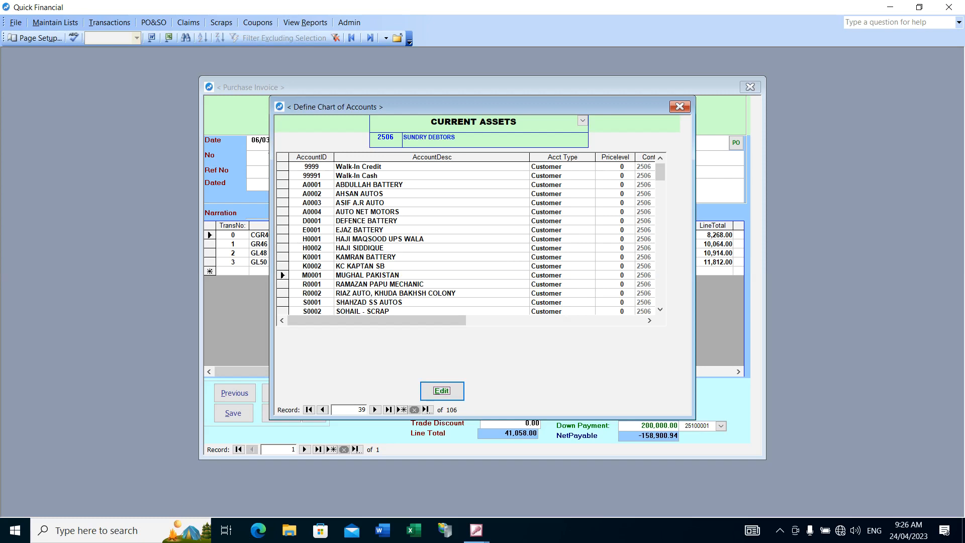
drag(658, 174, 659, 226)
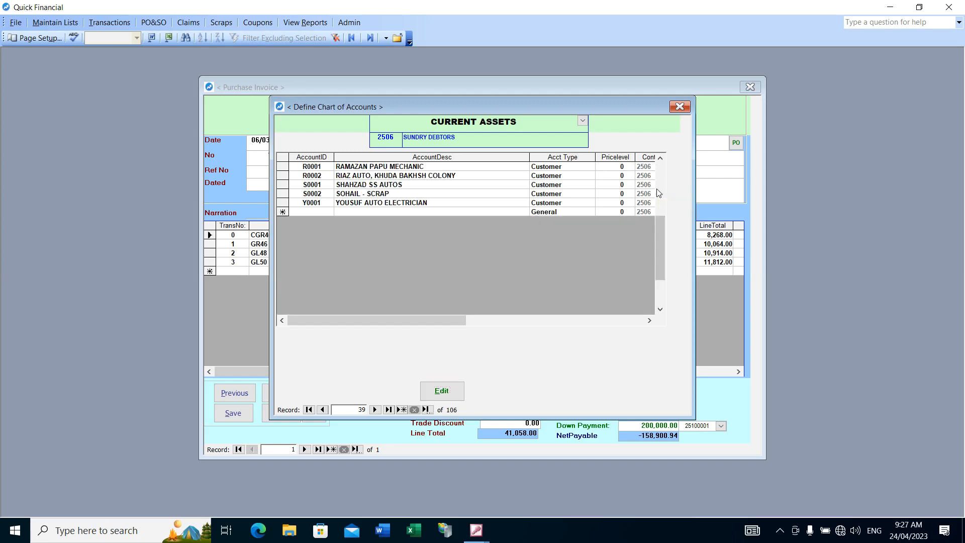
click(312, 212)
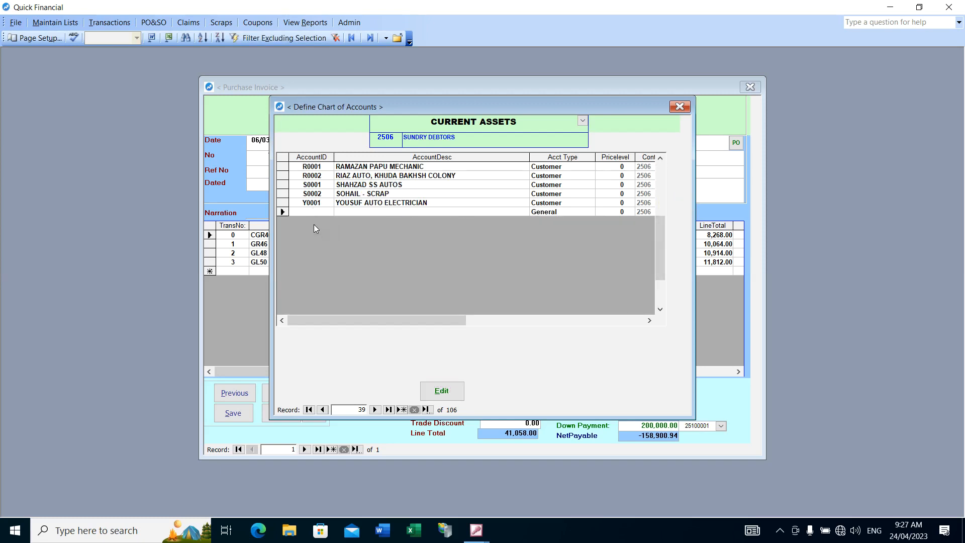
scroll(327, 234, up, 2)
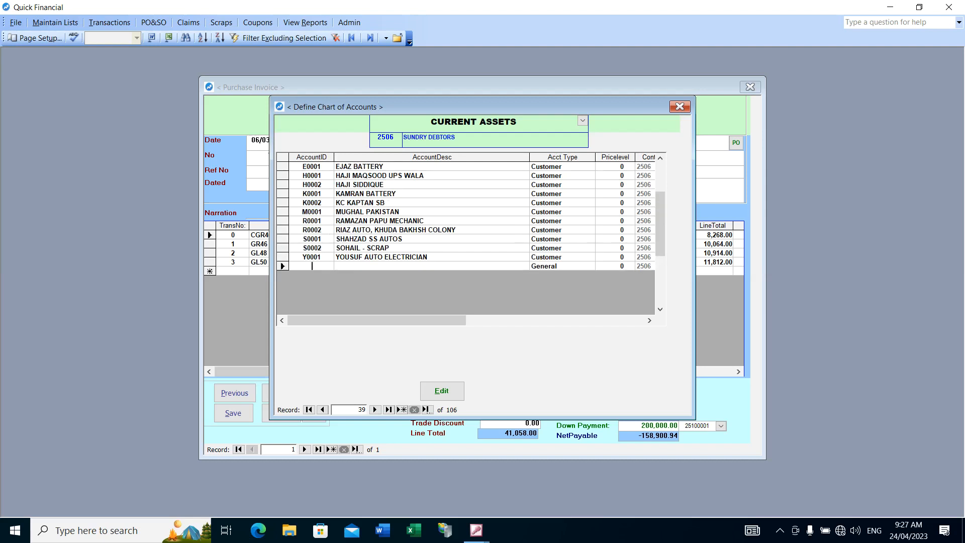
scroll(465, 230, up, 1)
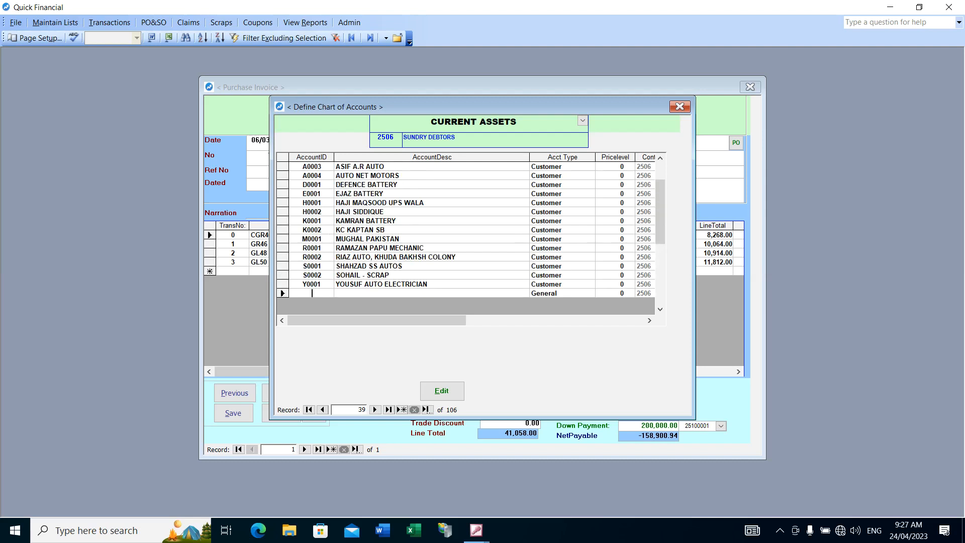
text(M)
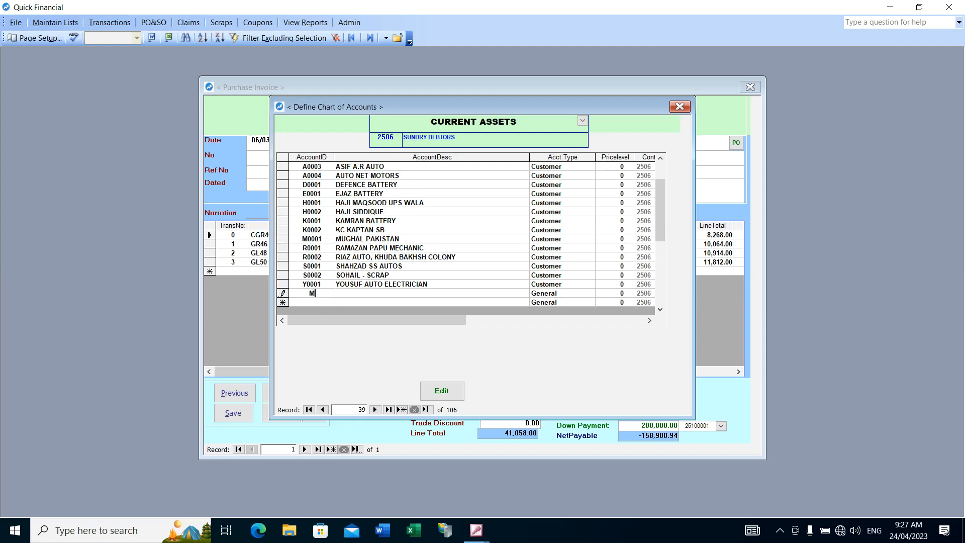
text(0002mumtaz abattery)
key(BackSpace)
key(BackSpace)
key(BackSpace)
key(BackSpace)
key(BackSpace)
key(BackSpace)
key(BackSpace)
key(BackSpace)
key(BackSpace)
key(BackSpace)
key(BackSpace)
key(BackSpace)
key(BackSpace)
key(BackSpace)
text(MUMTAZ BATTERY SERVICE,)
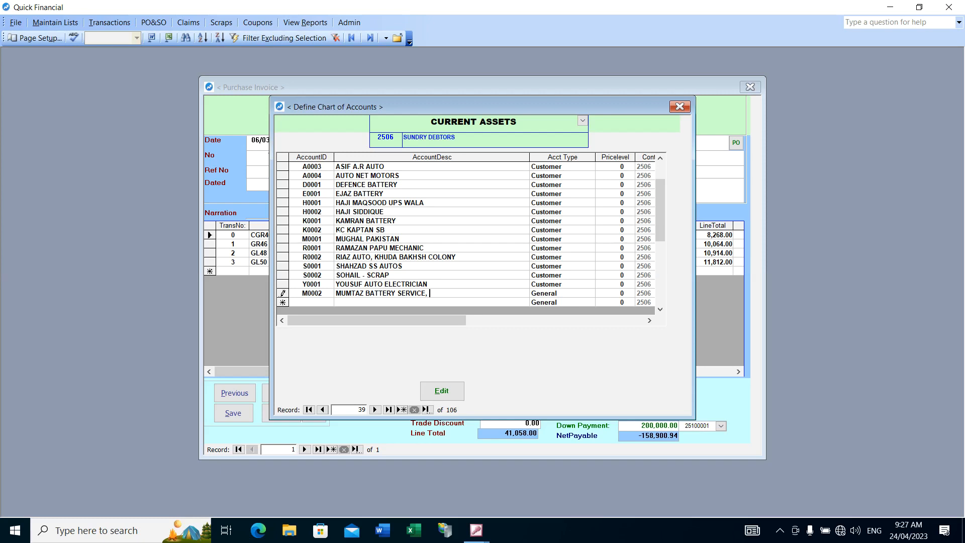
text(BADAMI BAGH)
Set the account type of M0002 to Customer and save the record by moving to a new row.
click(589, 293)
click(557, 329)
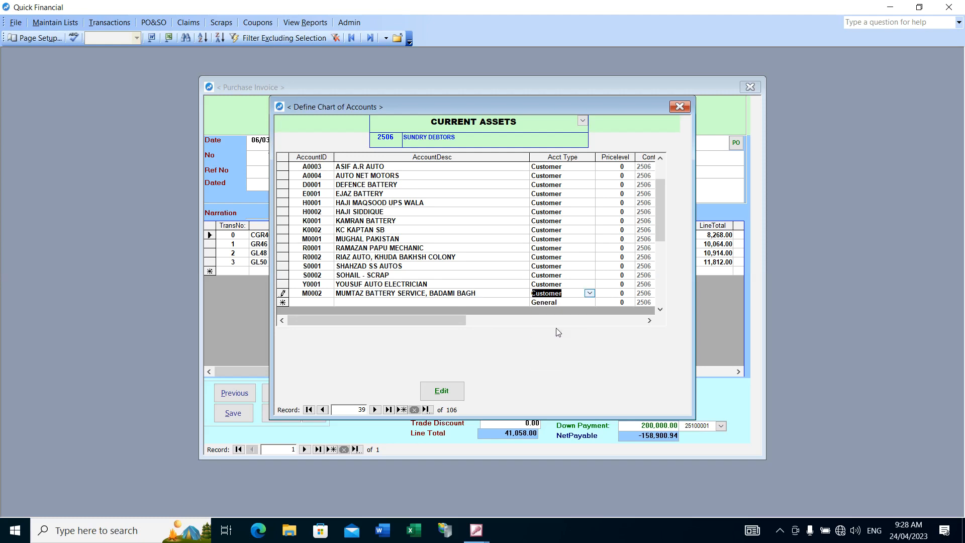
click(312, 302)
Go to the first control account, browse forward to Accumulated Profit & Loss, and return to Capital.
click(308, 409)
click(375, 409)
click(374, 409)
click(375, 410)
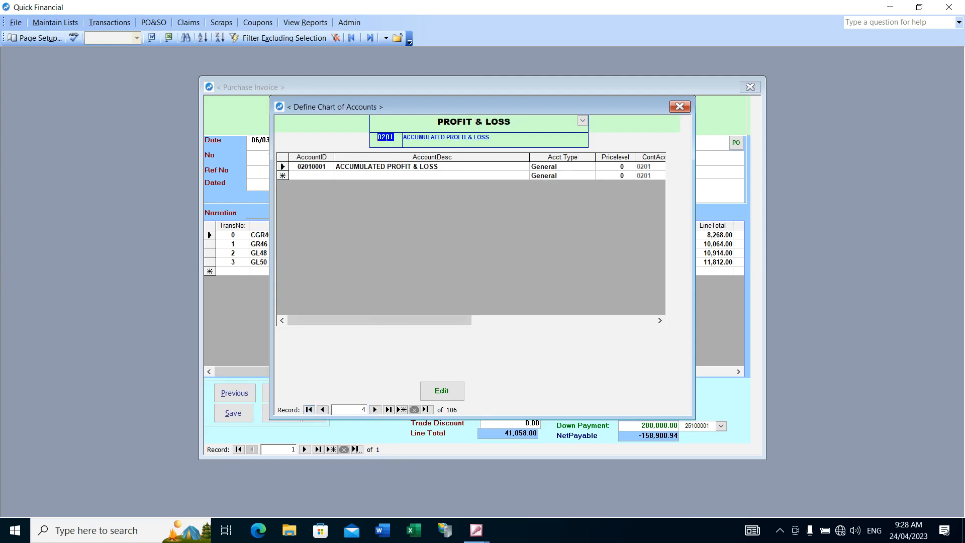
click(386, 136)
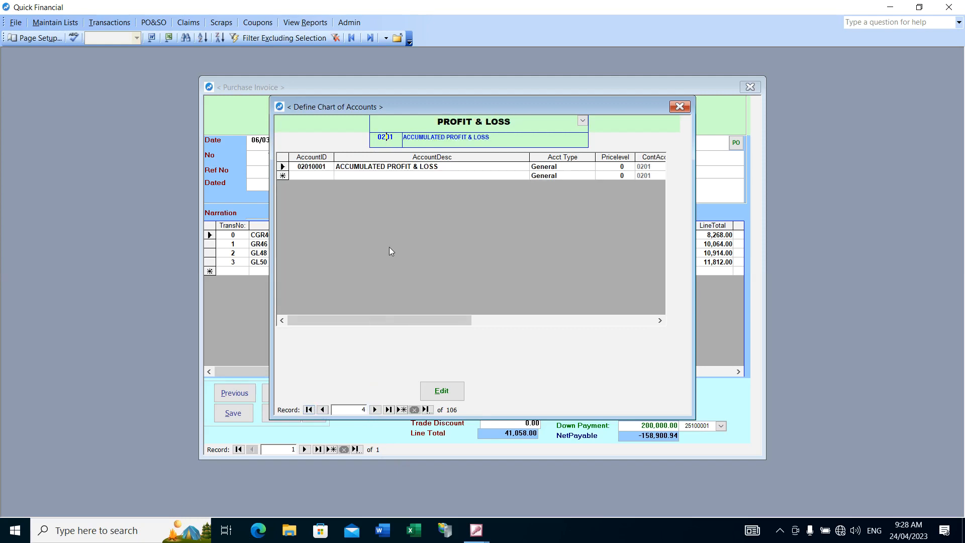
click(309, 410)
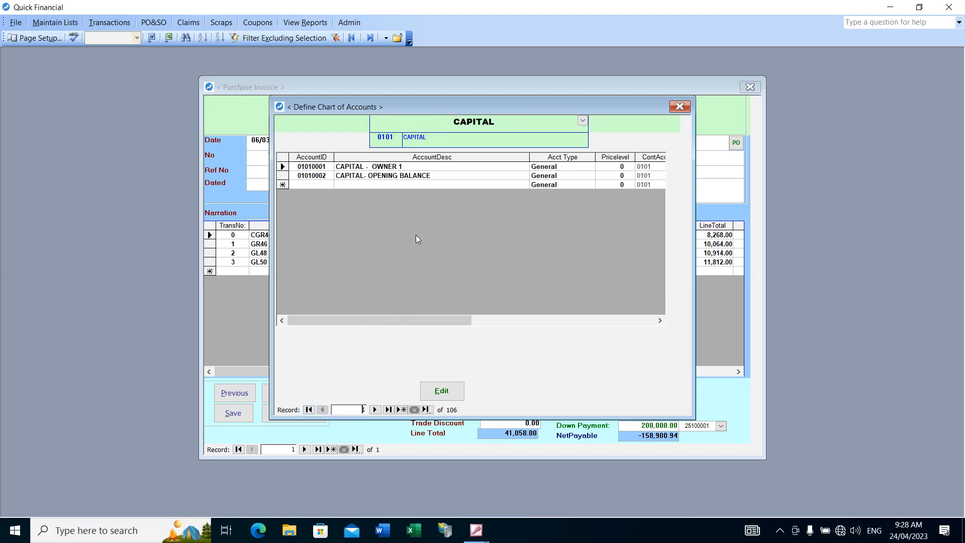
Find control account 2506 by searching the control account ID field, then close the search.
click(378, 138)
key(ctrl+f)
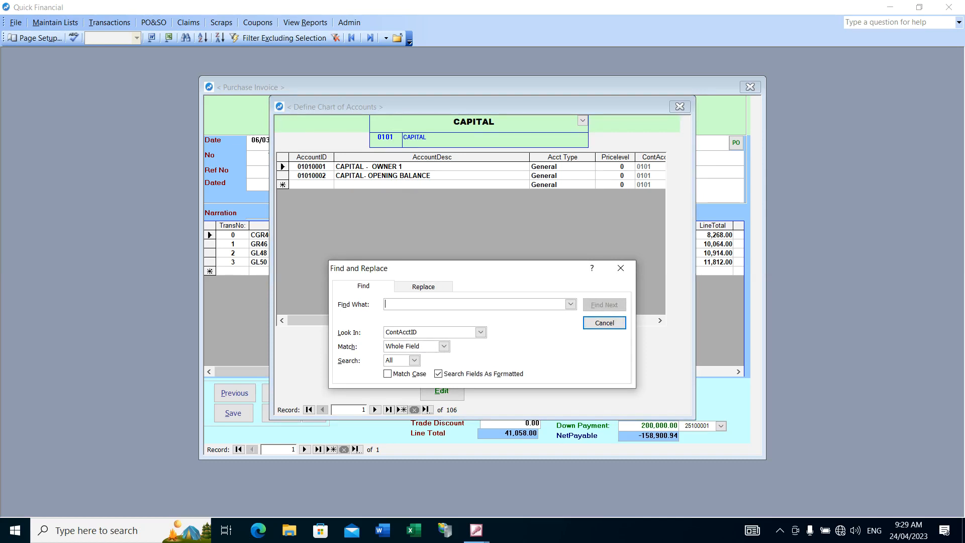
text(2506)
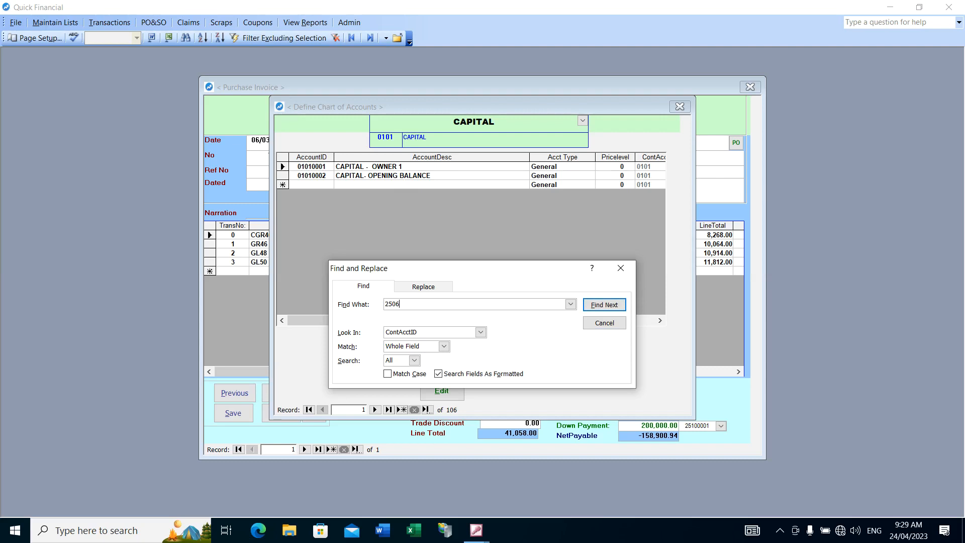
key(Return)
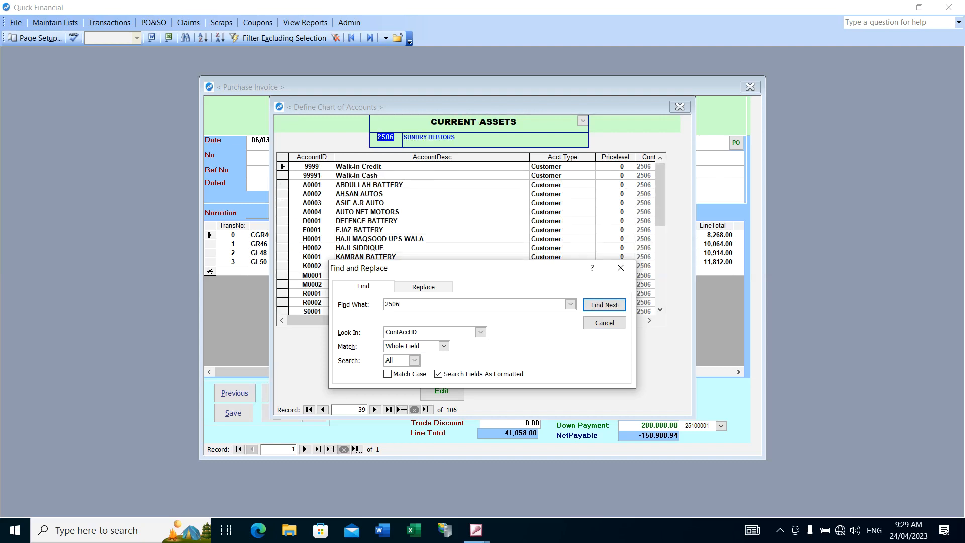
click(394, 138)
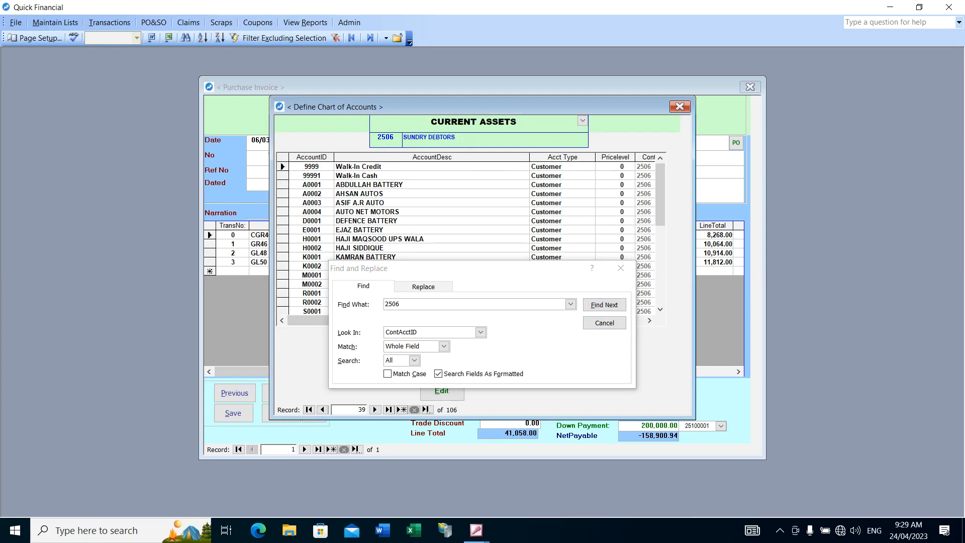
click(604, 322)
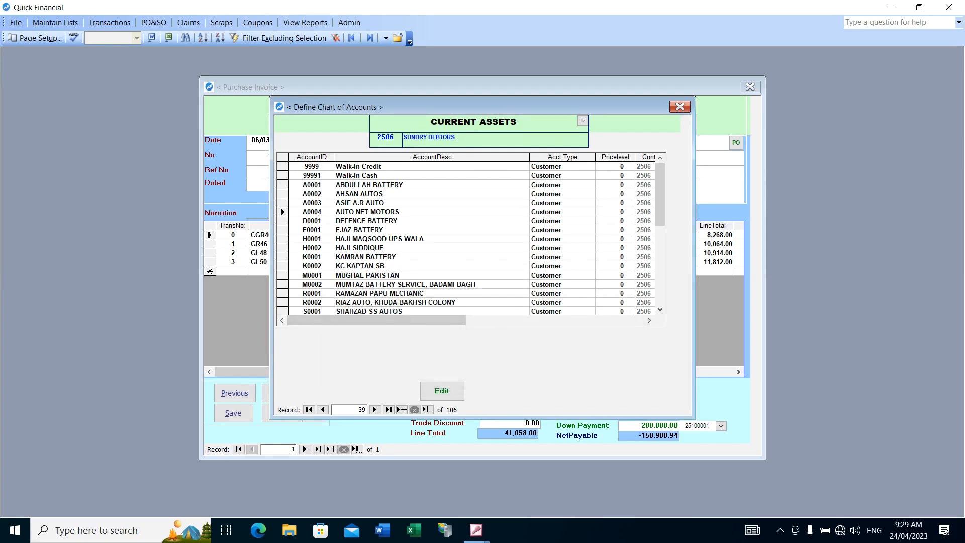
Review the Sundry Debtors customer list, including the added M0002 account.
scroll(467, 236, down, 3)
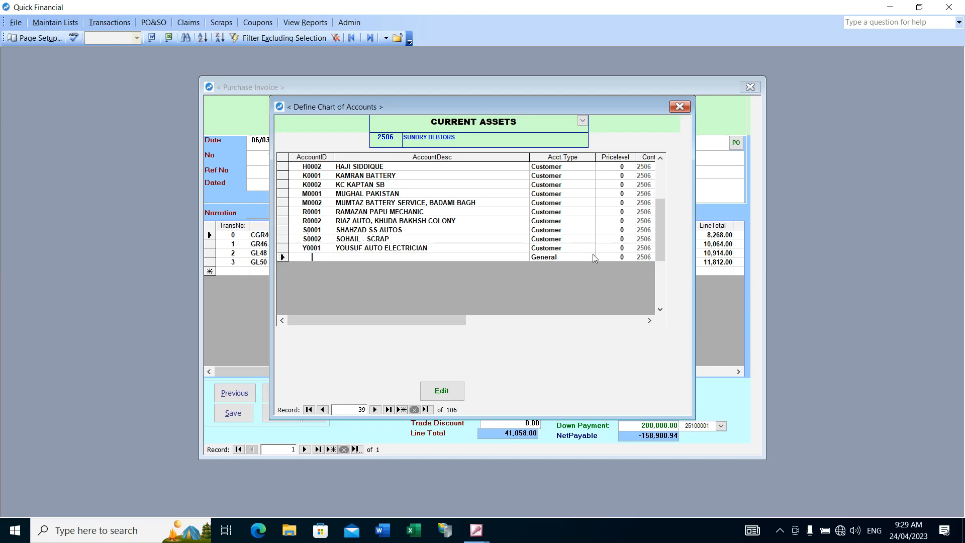
click(403, 229)
scroll(466, 238, up, 3)
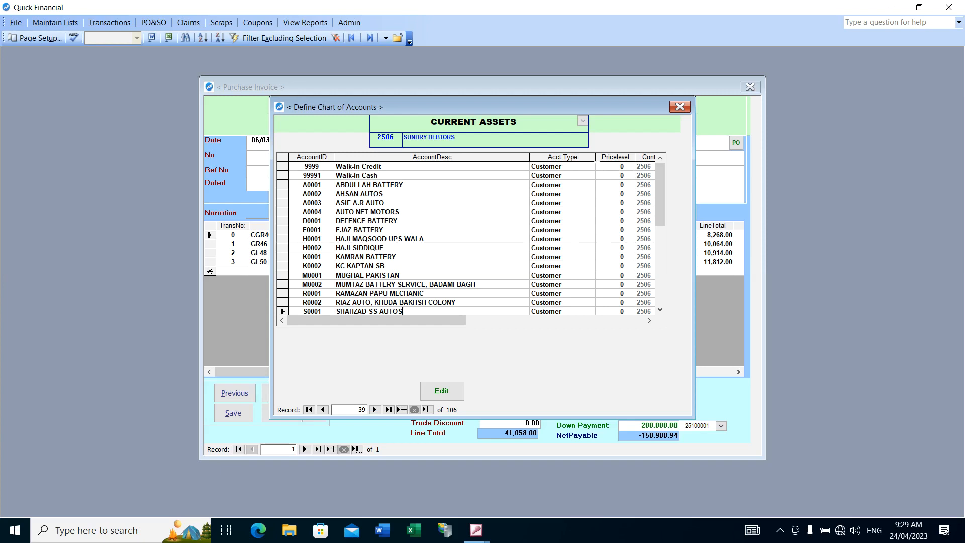
Browse from Sundry Debtors to the Cash and Bank control accounts and select the BANK ALHABIB account.
click(395, 137)
click(374, 410)
click(374, 410)
click(374, 409)
click(374, 410)
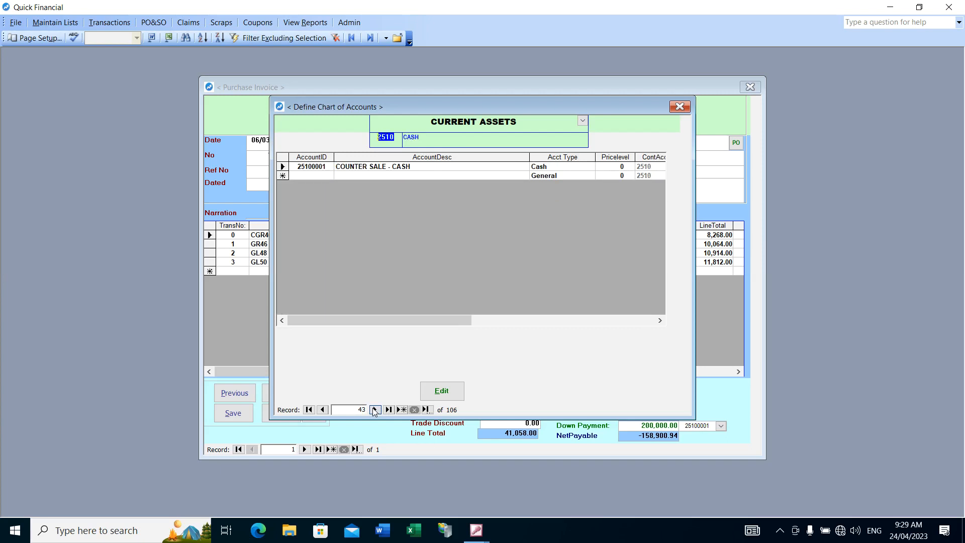
click(375, 409)
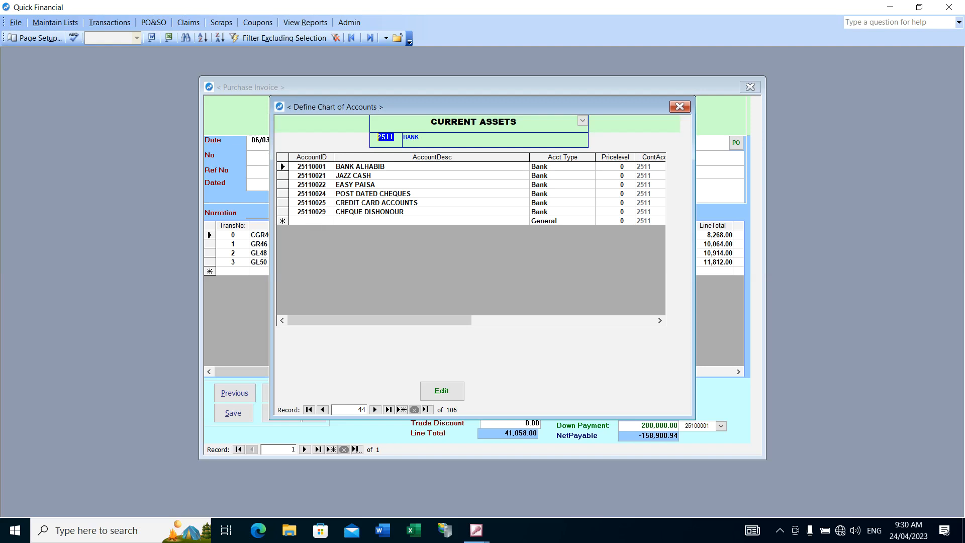
click(391, 137)
click(283, 166)
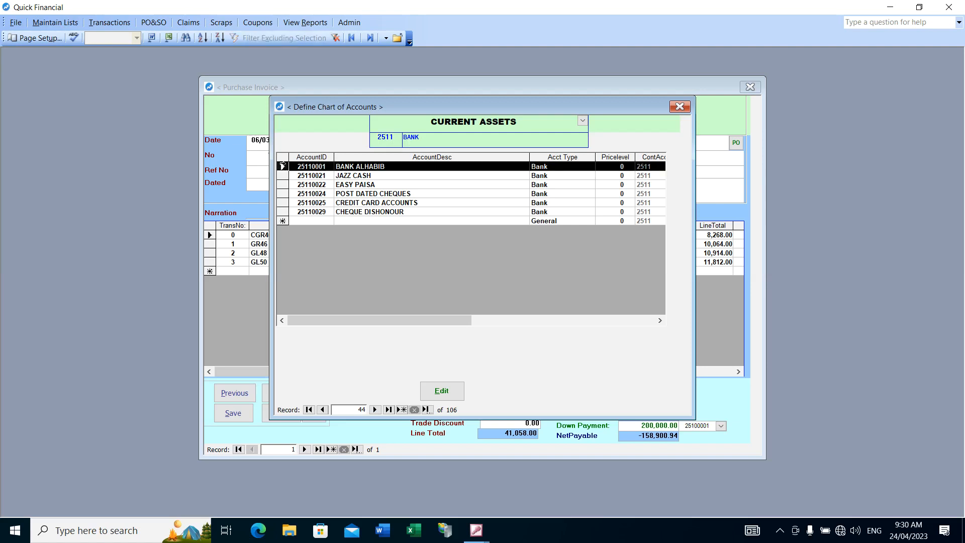
Duplicate the BANK ALHABIB account into the blank row and set the copy's account ID to 25110002.
click(327, 166)
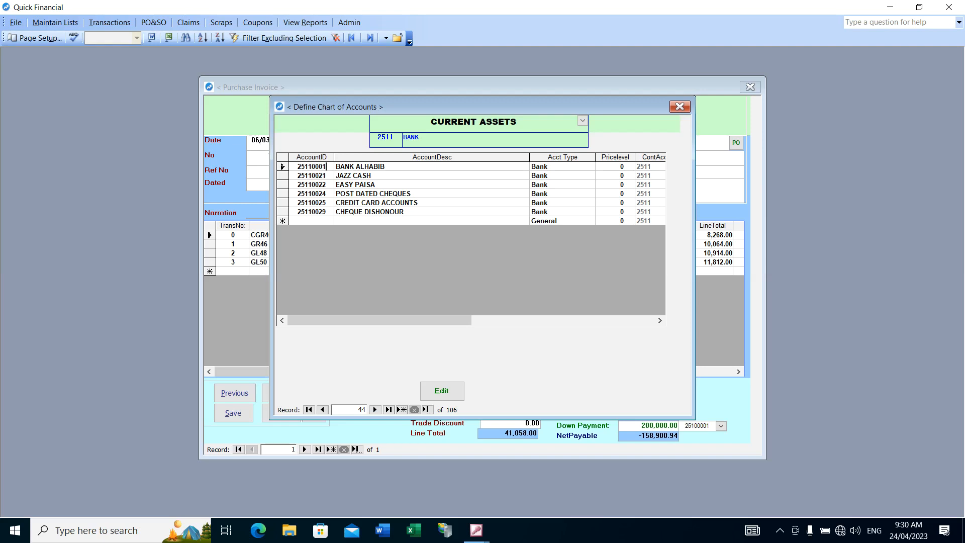
click(282, 166)
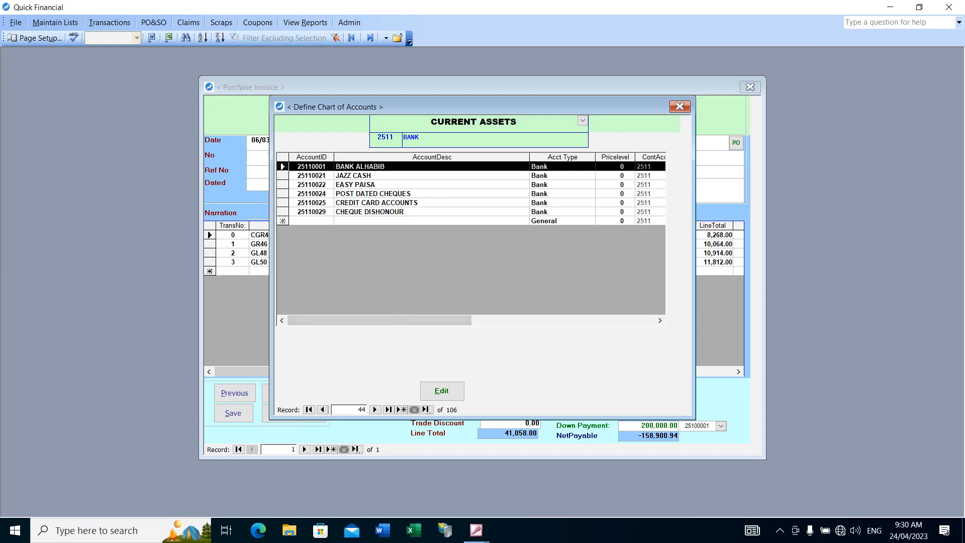
click(282, 221)
text(25110001	BANK ALHABIB	Bank	0	2511)
drag(323, 220, 326, 221)
text(2)
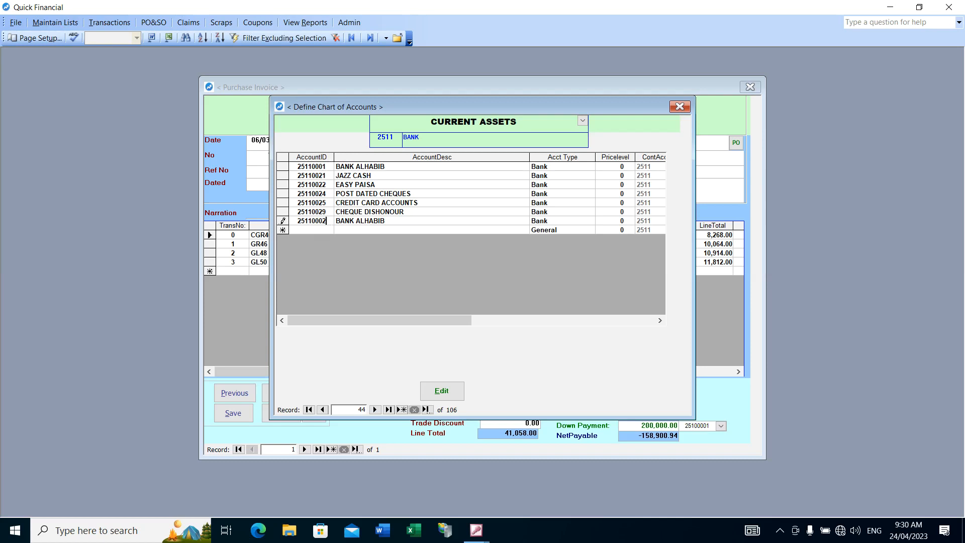
Change the description of account 25110002 to MEEZAN BANK.
drag(335, 221, 385, 221)
text(HBL)
key(BackSpace)
key(BackSpace)
key(BackSpace)
text(MEEZAN BANK)
Add account 25110003 with the description "HBL -" and the account type Bank under the BANK control account.
click(308, 232)
text(25110003)
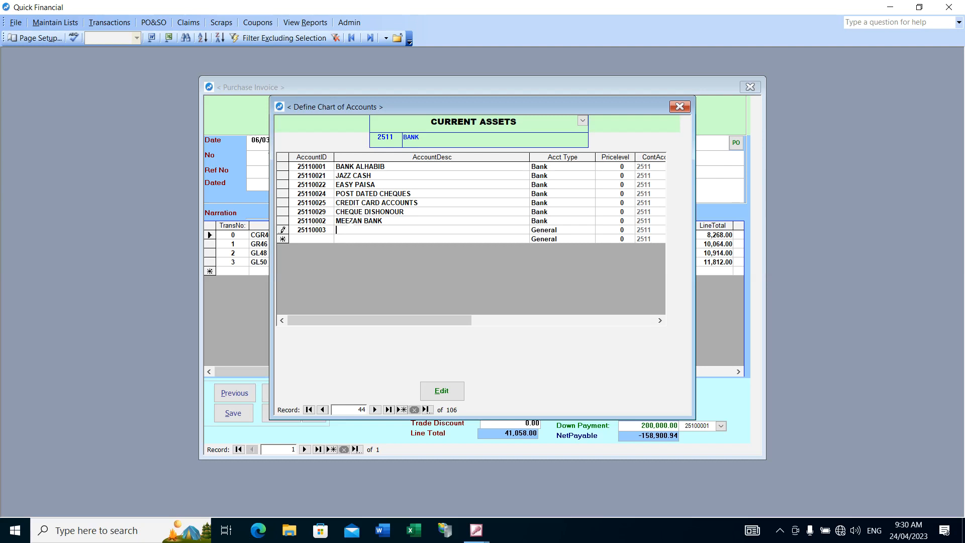
text(HBL -)
click(588, 230)
click(589, 229)
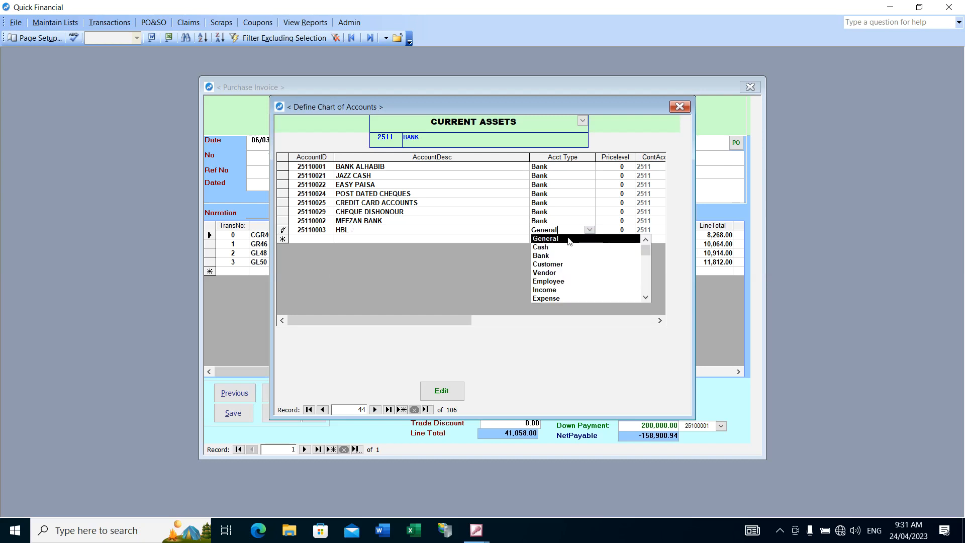
click(550, 256)
click(312, 240)
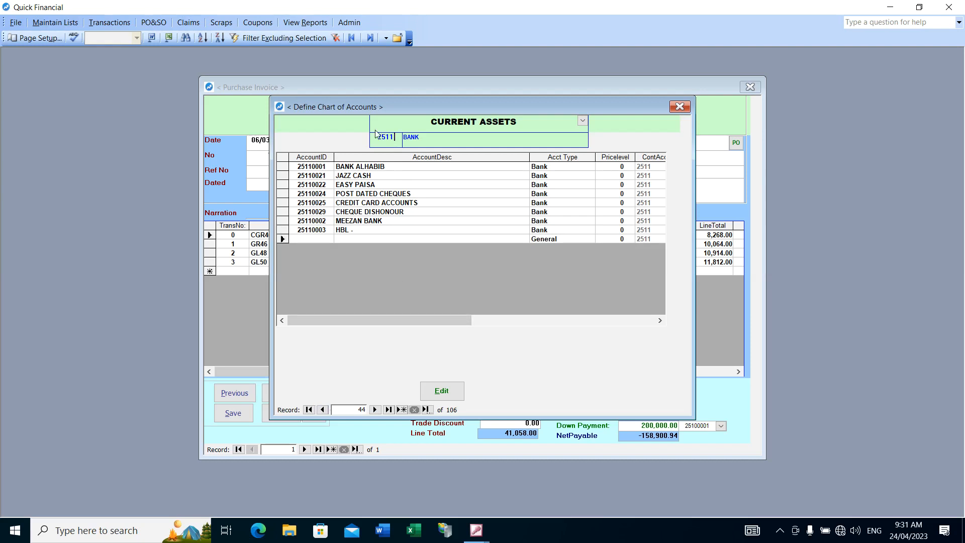
Find control account 2506 by its control account ID and look through its customer list.
key(ctrl+f)
text(2506)
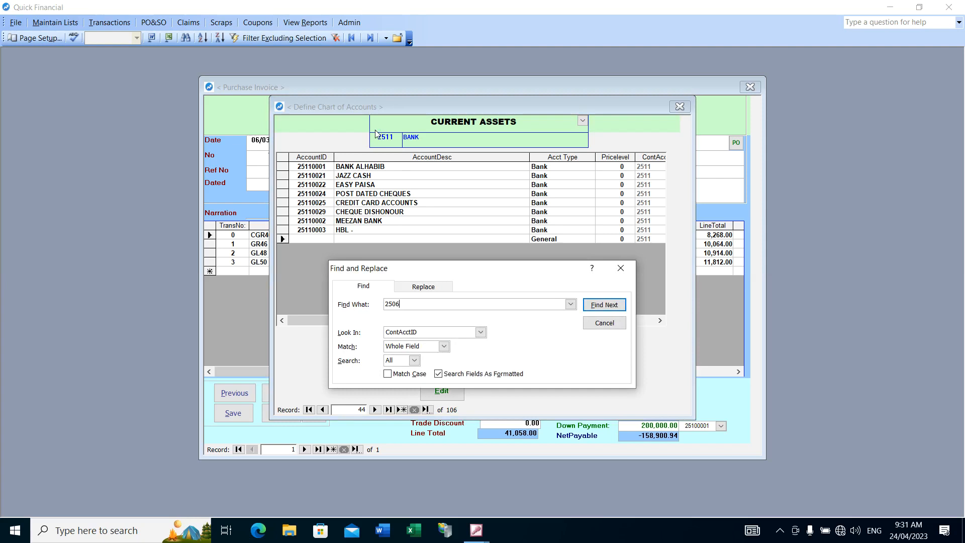
key(Return)
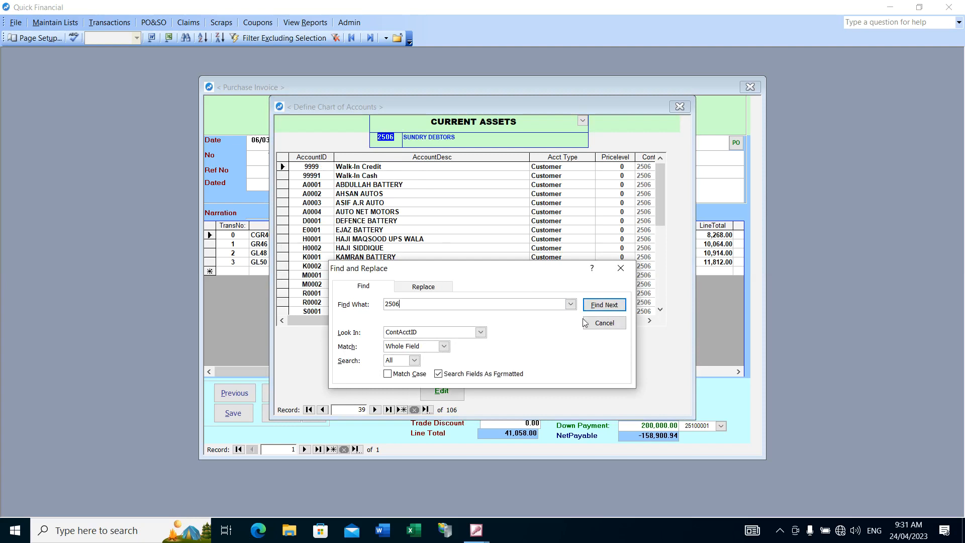
click(604, 323)
click(348, 221)
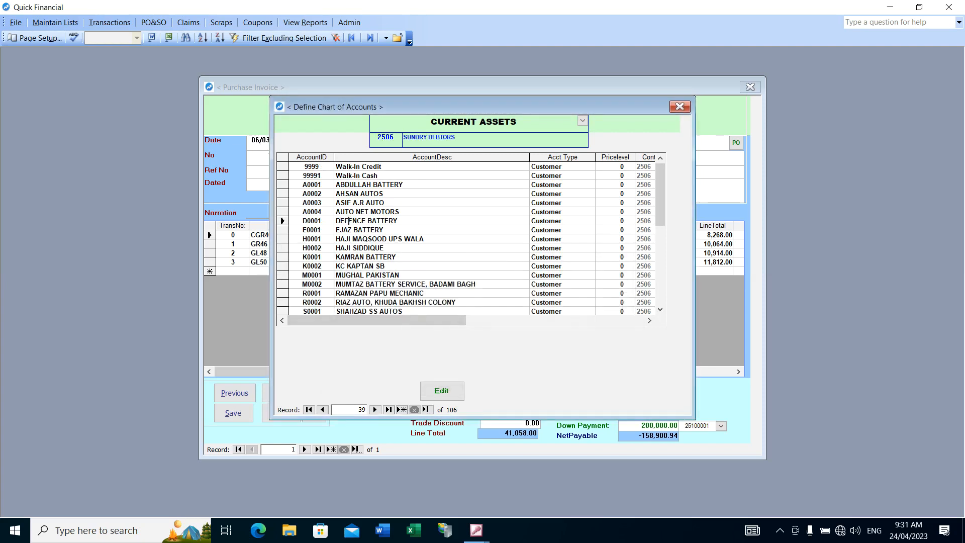
scroll(467, 236, down, 4)
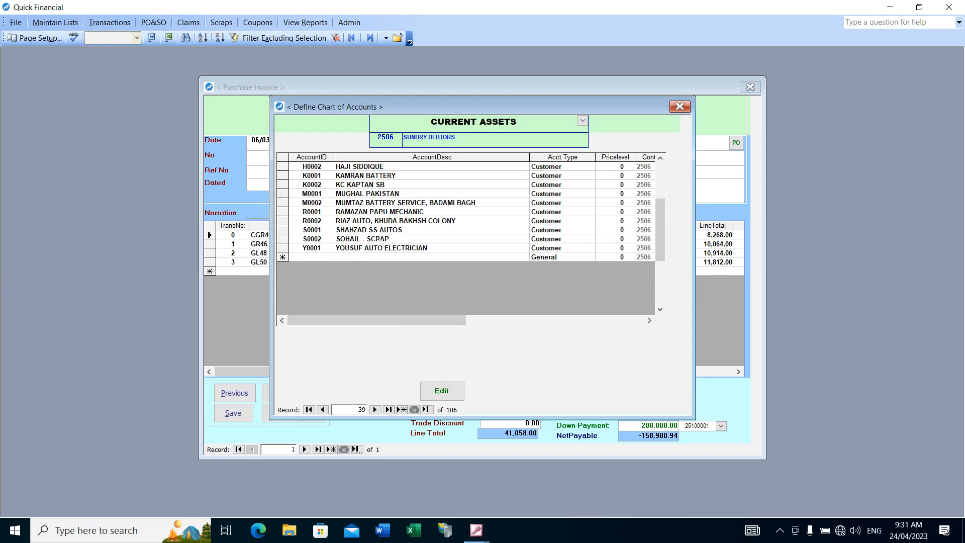
scroll(393, 261, up, 4)
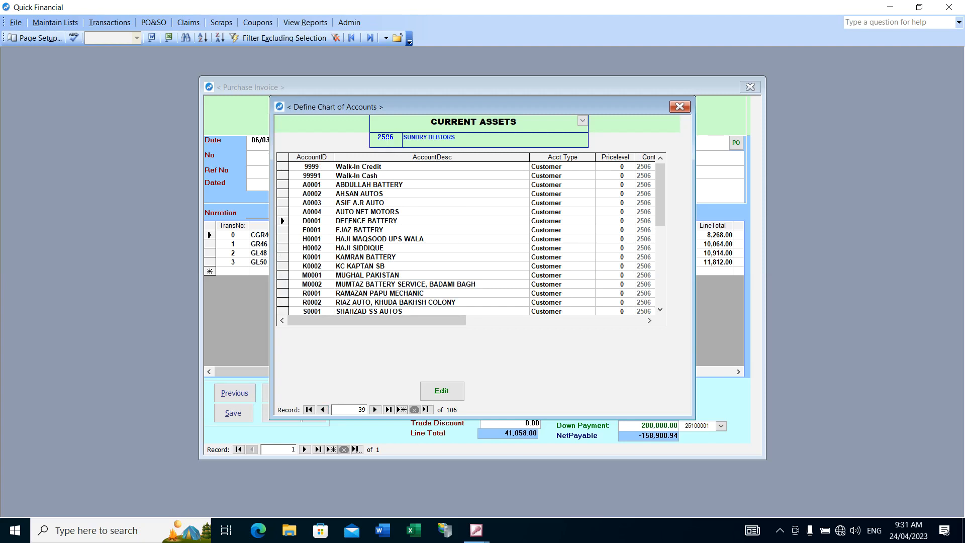
Find control account 0801, close the search, and go to the blank row below its vendors.
key(ctrl+f)
text(0801)
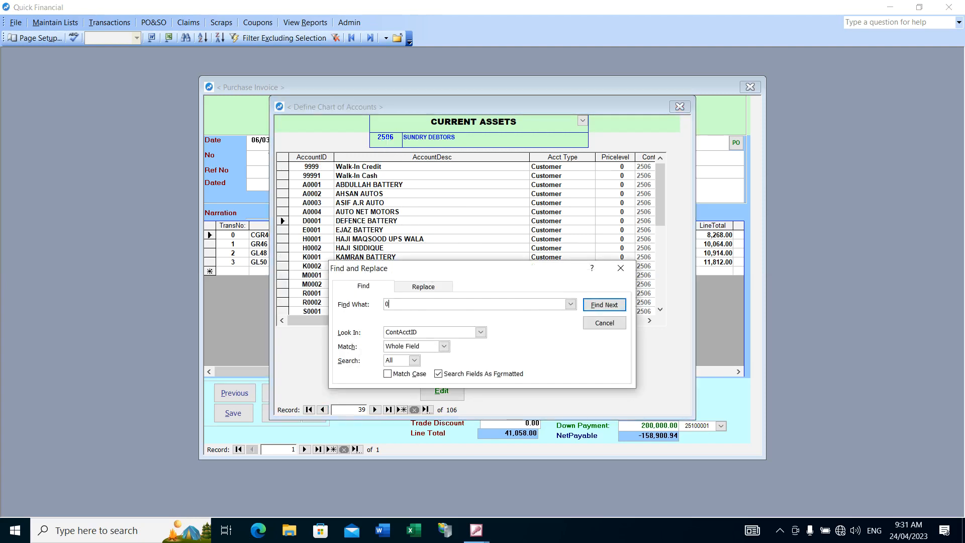
key(Return)
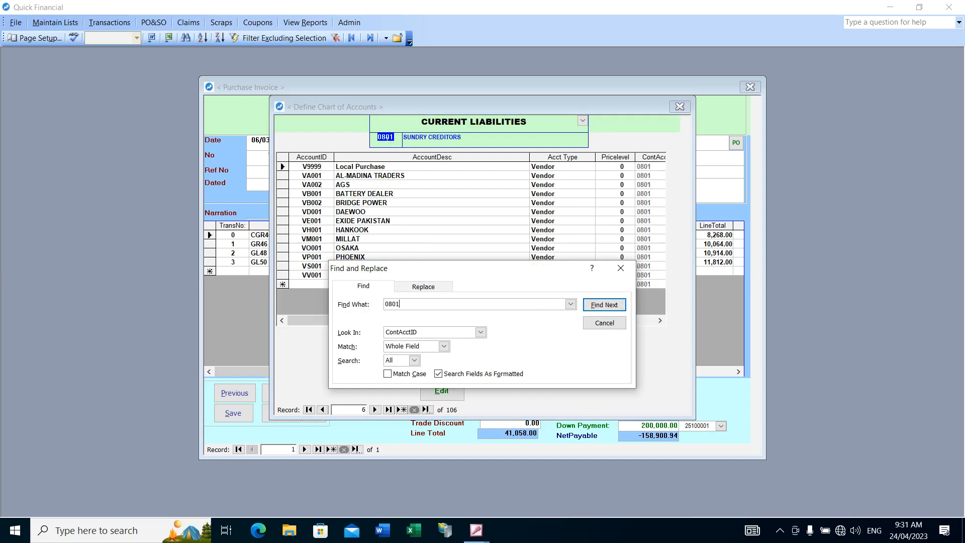
click(594, 329)
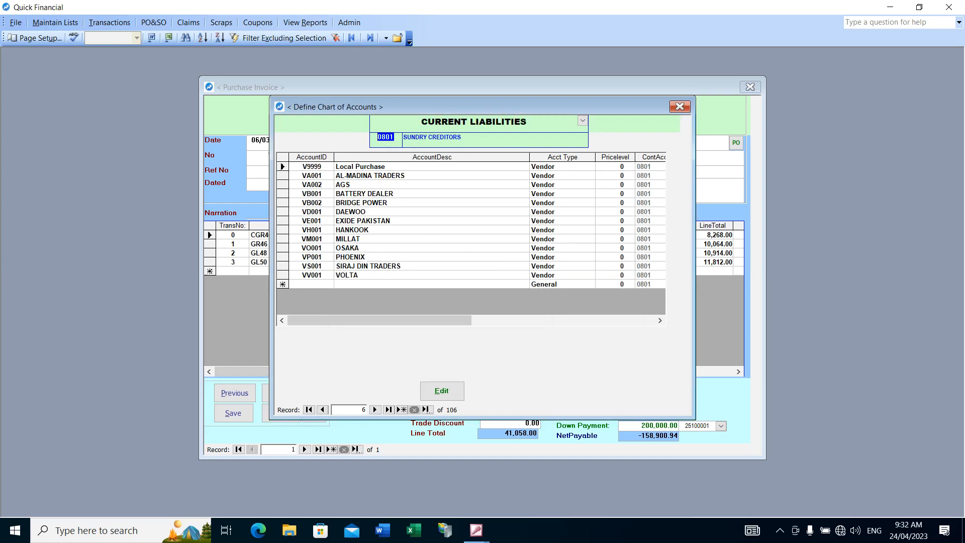
click(312, 284)
Search the control account ID field for 2506 to return to Sundry Debtors, and close the search.
key(ctrl+f)
text(2506)
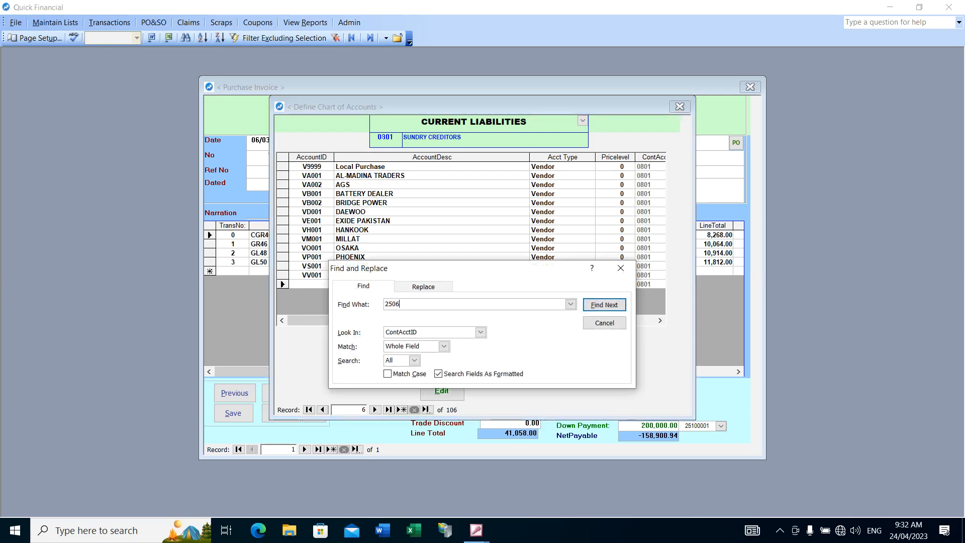
key(Return)
key(Tab)
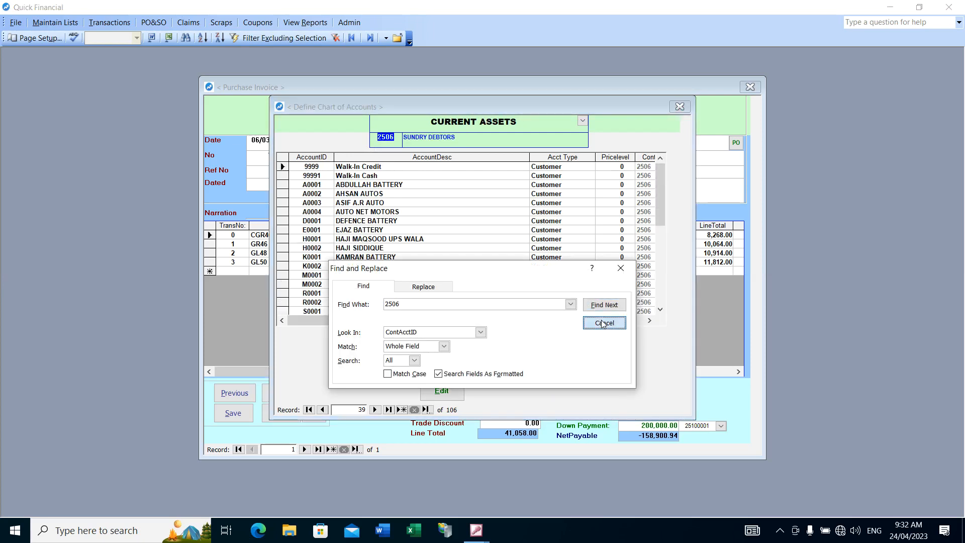
key(Return)
drag(391, 138, 395, 137)
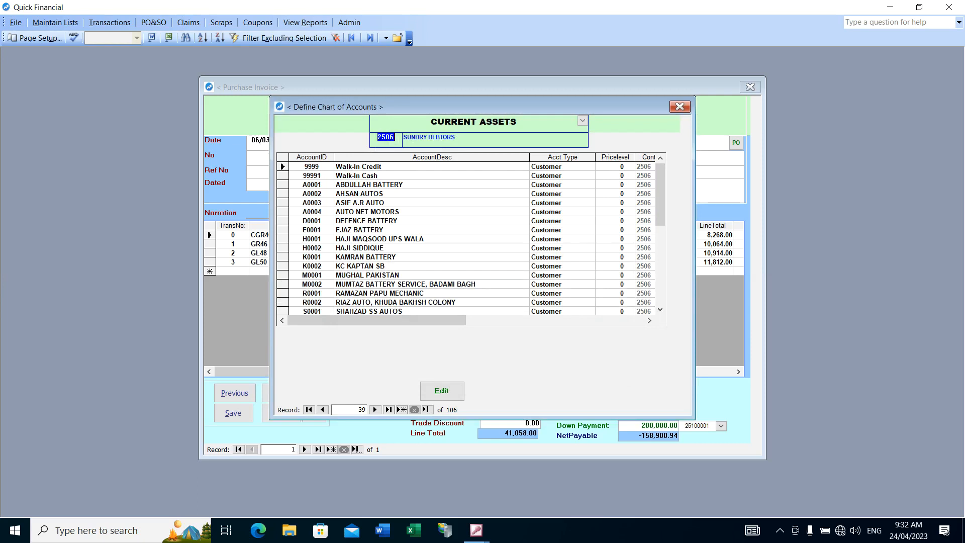
Repeat the search for control account 0801 from Sundry Debtors and close the search dialog.
click(382, 167)
click(391, 138)
key(ctrl+f)
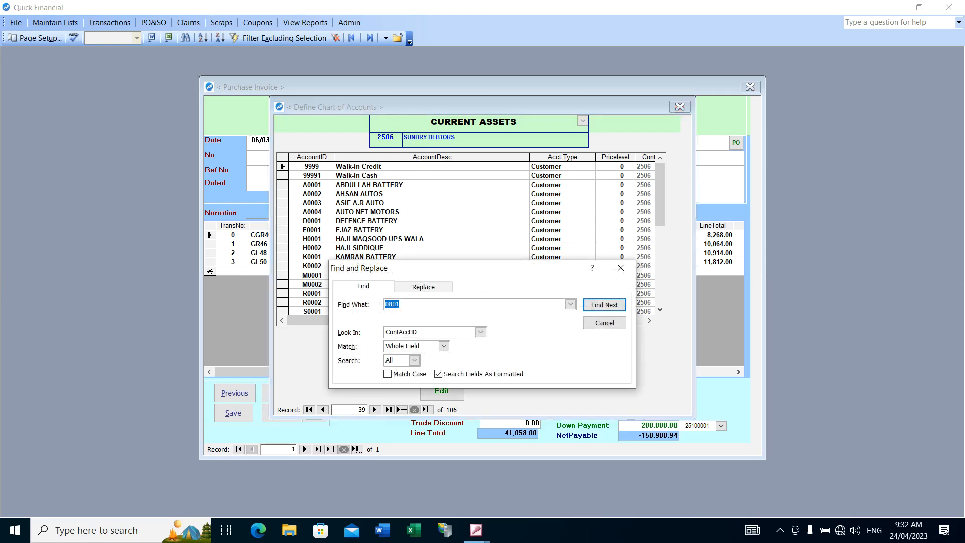
key(Return)
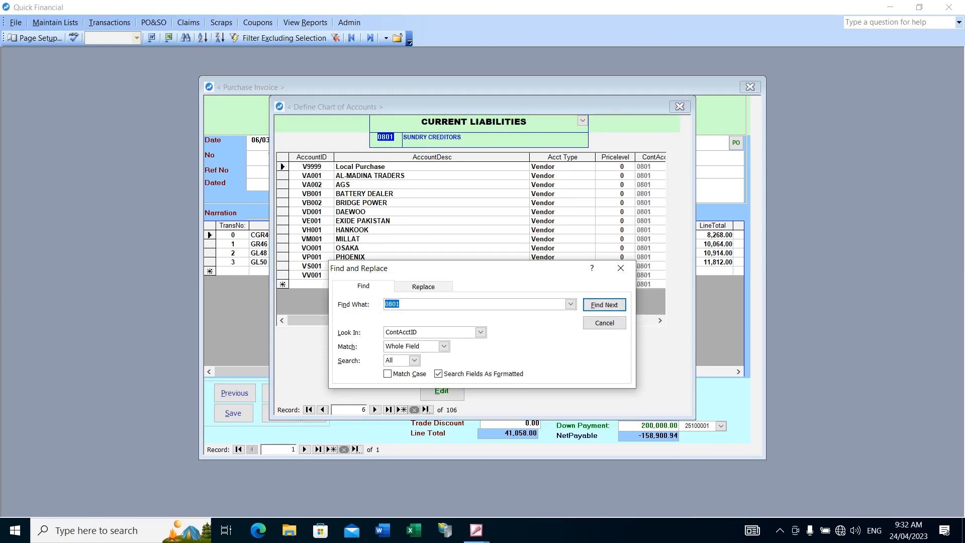
click(598, 326)
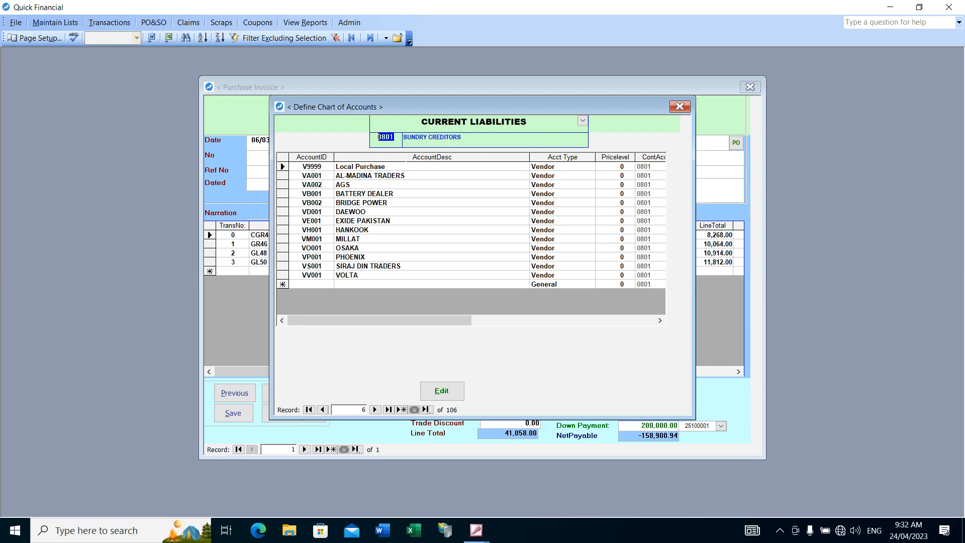
Close the chart of accounts and the purchase invoice to return to the main screen.
click(681, 109)
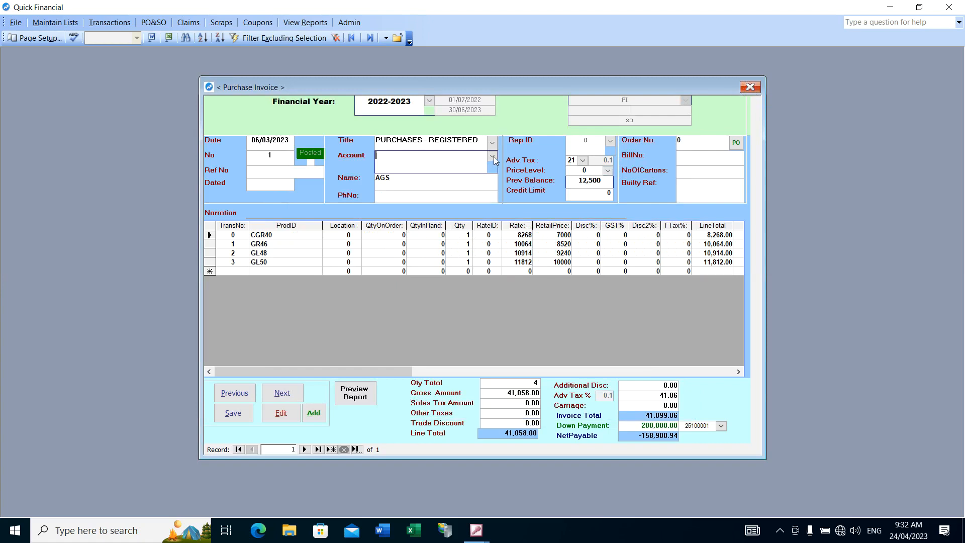
key(Escape)
click(749, 88)
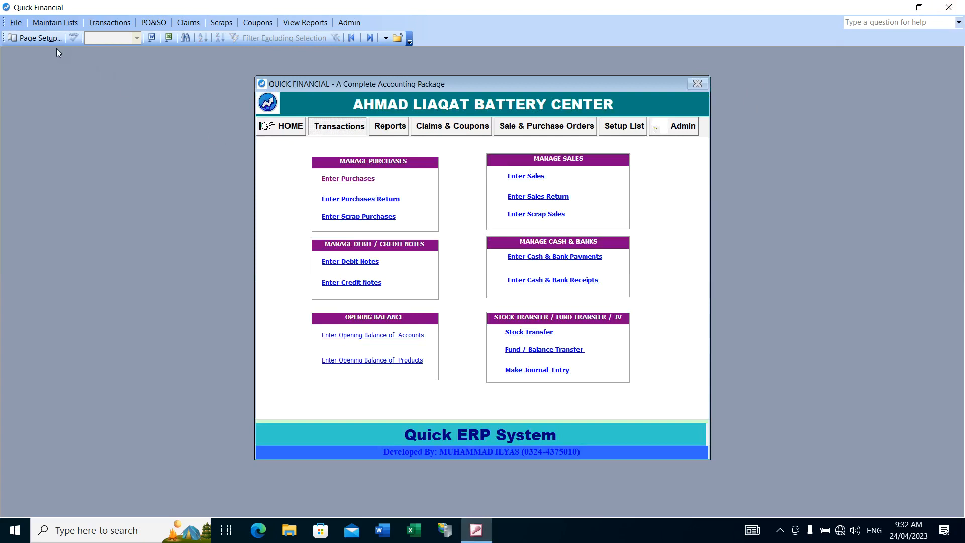
Open the product list for maintenance and go to the AGS brand.
click(53, 24)
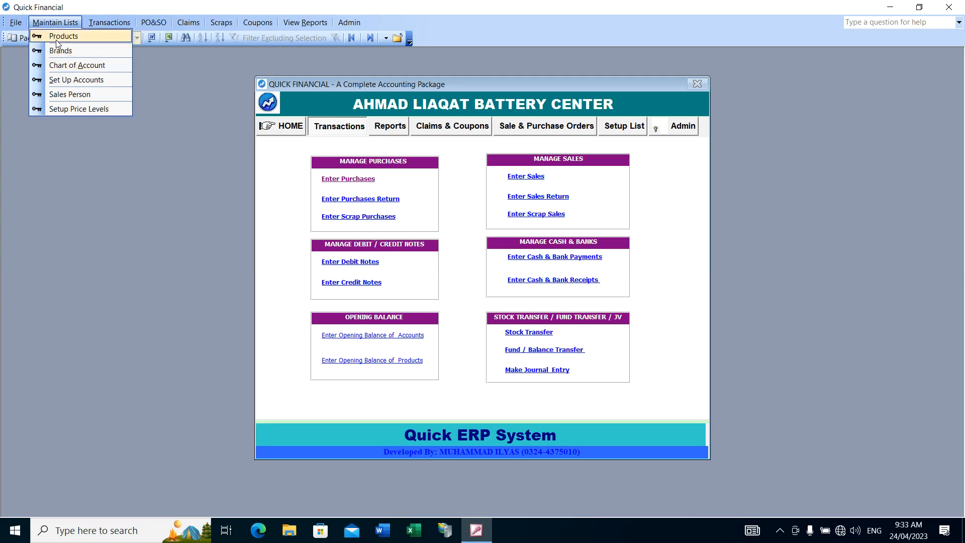
click(56, 39)
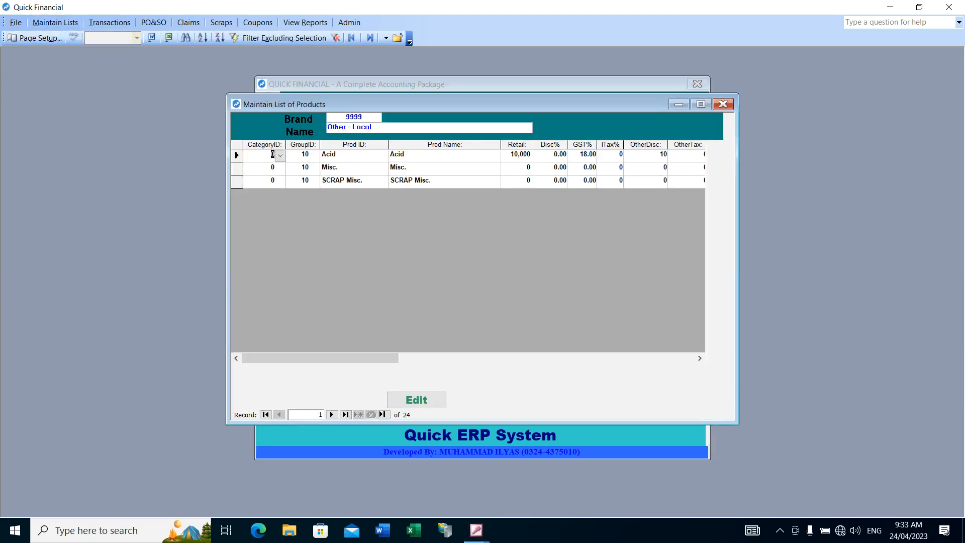
click(331, 414)
click(345, 128)
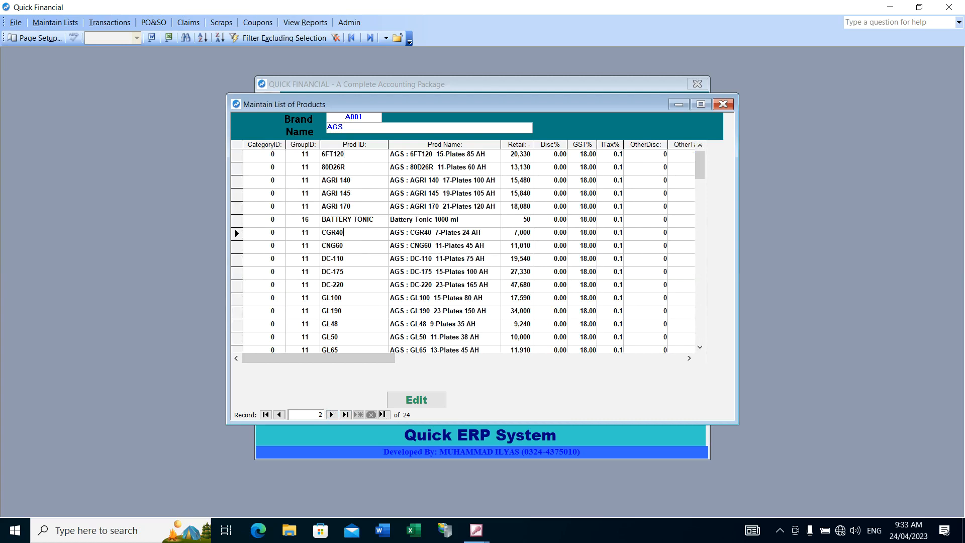
Enable editing of the product list and set the retail price of CGR40 to 8000.
click(236, 233)
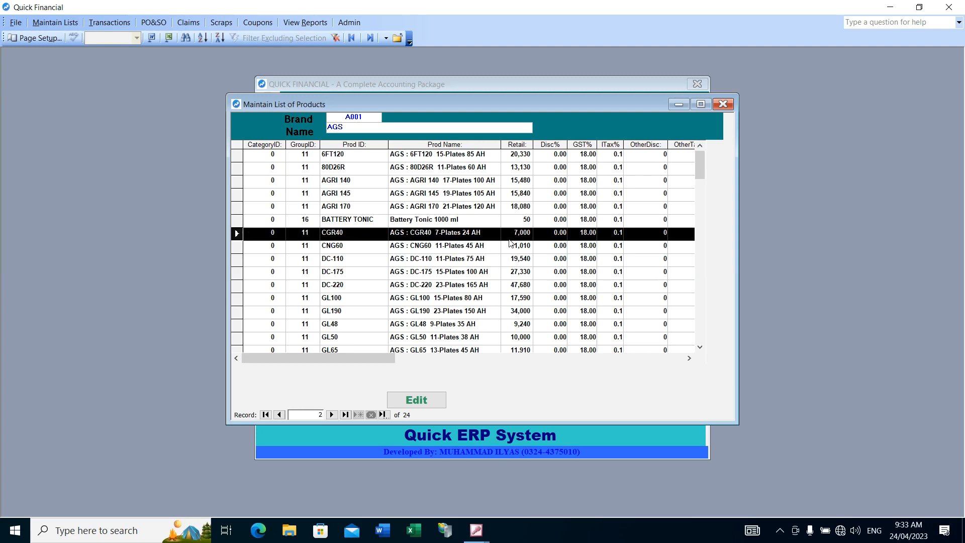
drag(513, 232, 530, 232)
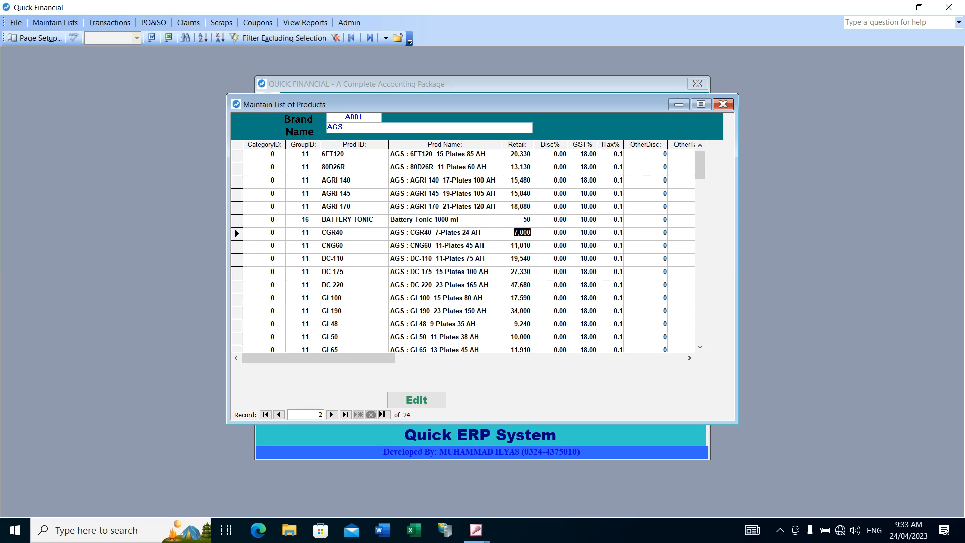
click(416, 399)
text(8000)
click(514, 245)
Check the GST, income tax and item cost values of CGR40.
click(580, 233)
double_click(618, 233)
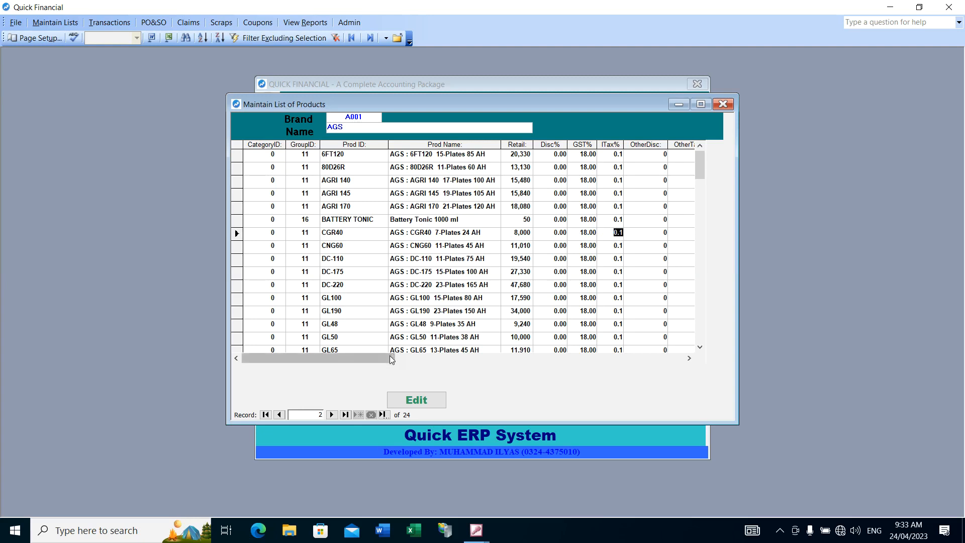
drag(367, 357, 400, 358)
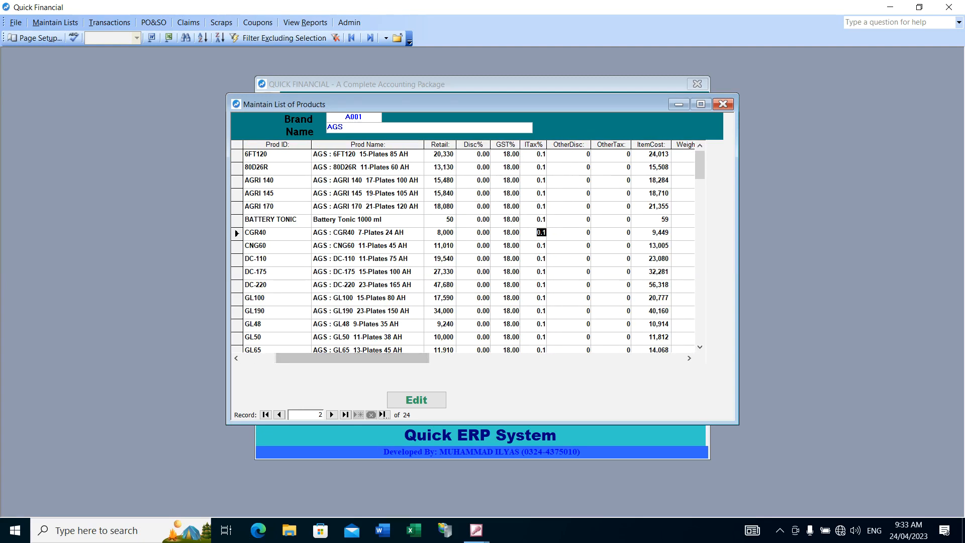
click(644, 232)
click(643, 246)
click(644, 233)
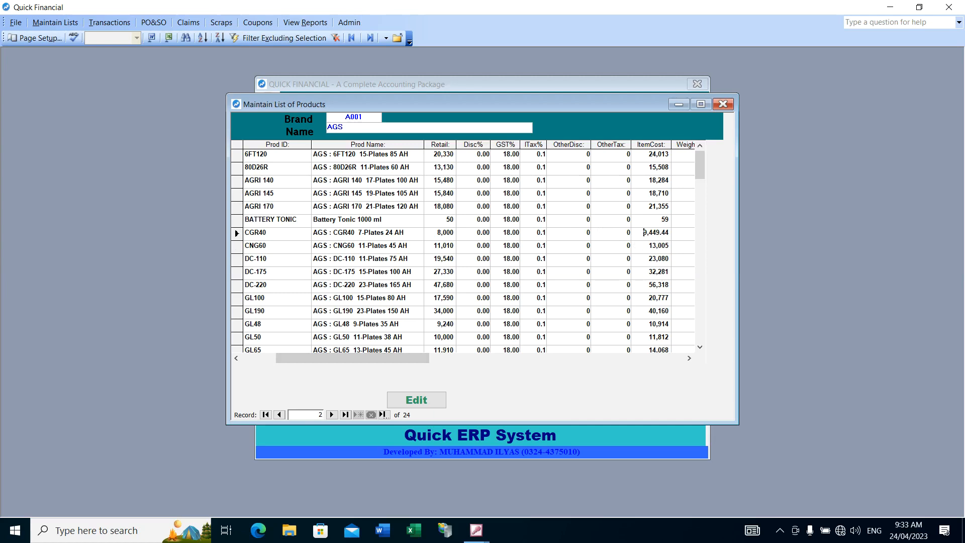
drag(412, 358, 333, 359)
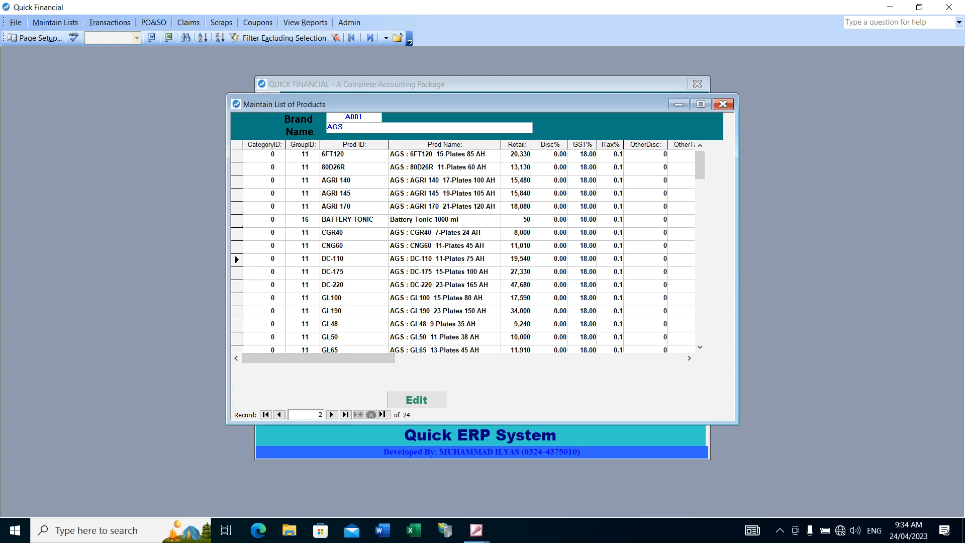
Select the WS-90 product record at the end of the AGS product list.
scroll(463, 251, down, 5)
scroll(462, 251, down, 10)
scroll(367, 258, down, 8)
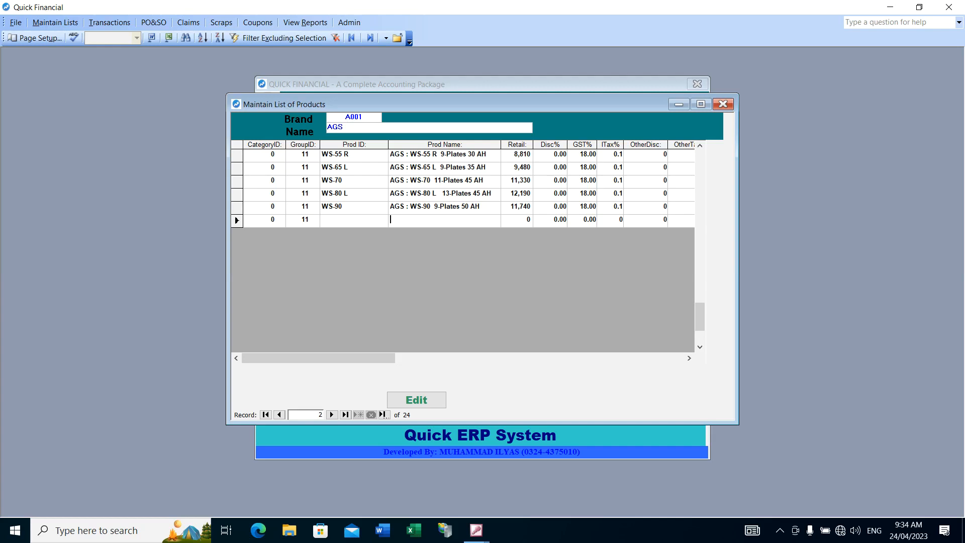
click(237, 206)
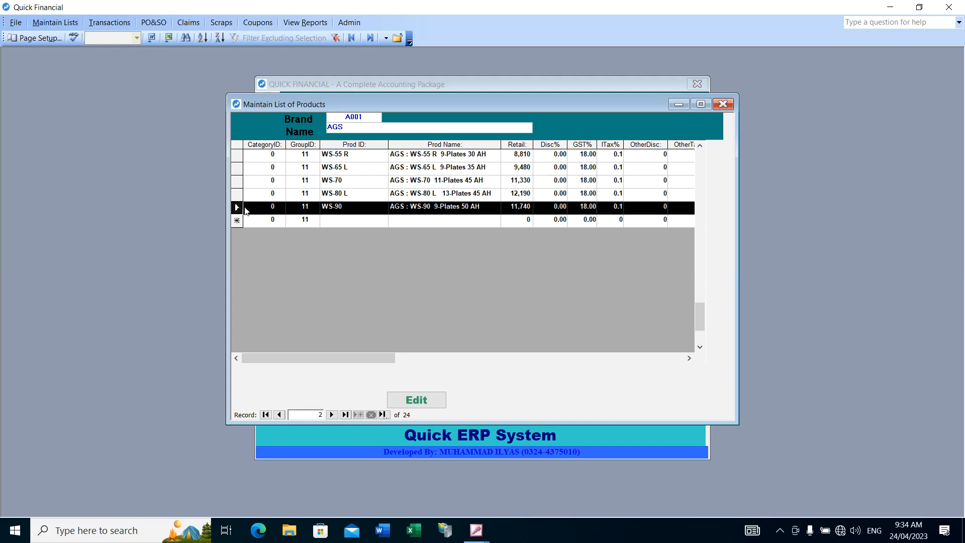
click(272, 206)
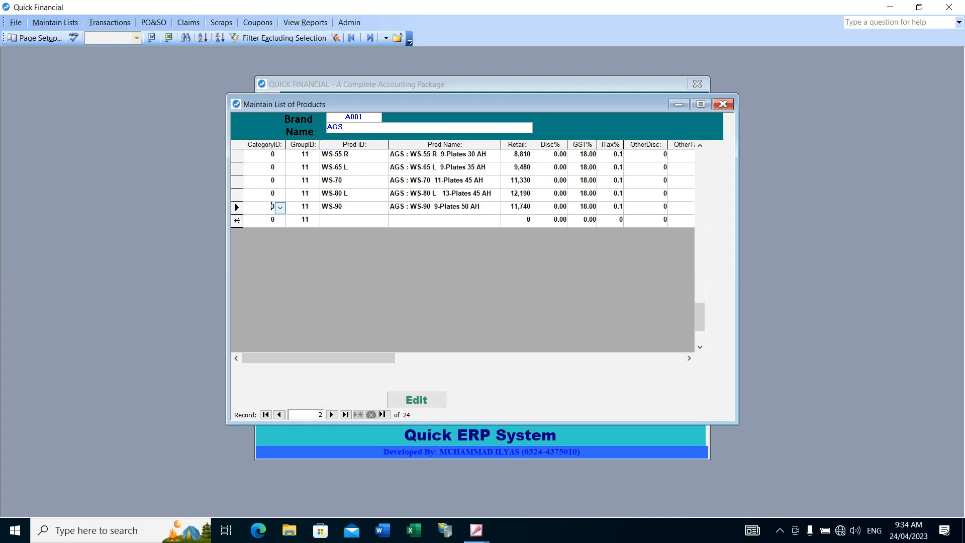
click(236, 206)
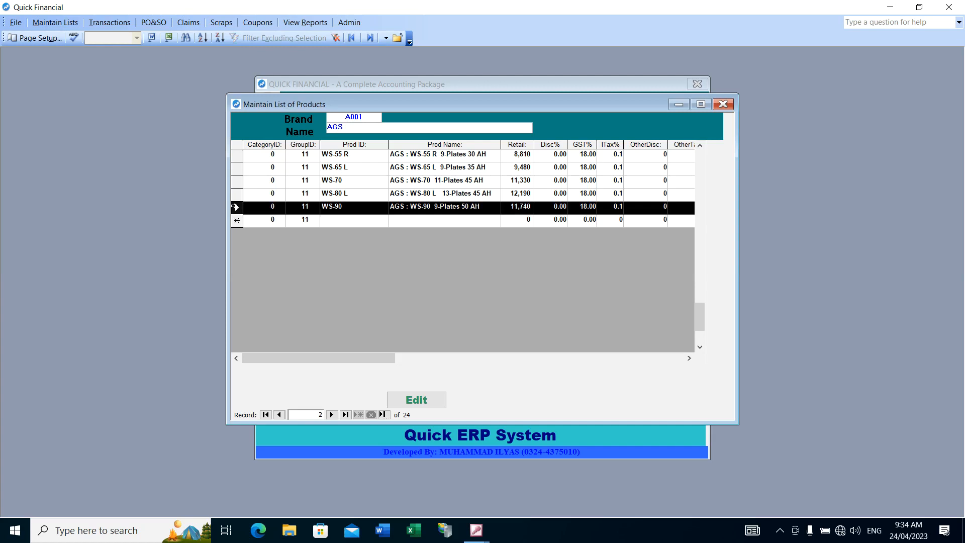
Duplicate the WS-90 product record into the blank row at the end of the AGS product list.
click(262, 207)
click(235, 207)
click(237, 219)
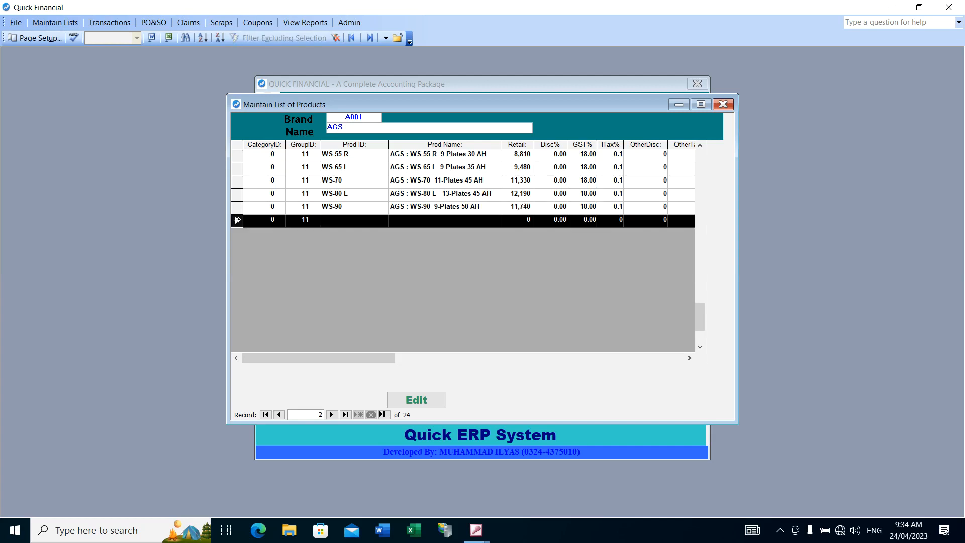
key(ctrl+v)
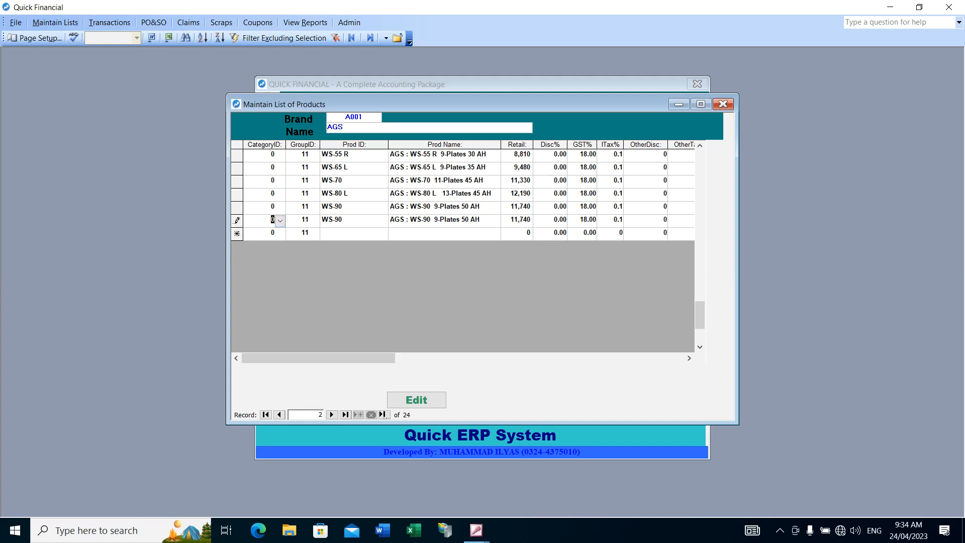
Change the duplicated product's ID to WS-95 and its name to "AGS : WS-95 15-Plates 75 AH".
drag(341, 219, 340, 220)
text(5)
drag(427, 220, 433, 219)
text(5)
text(15)
double_click(469, 219)
text(75)
key(Tab)
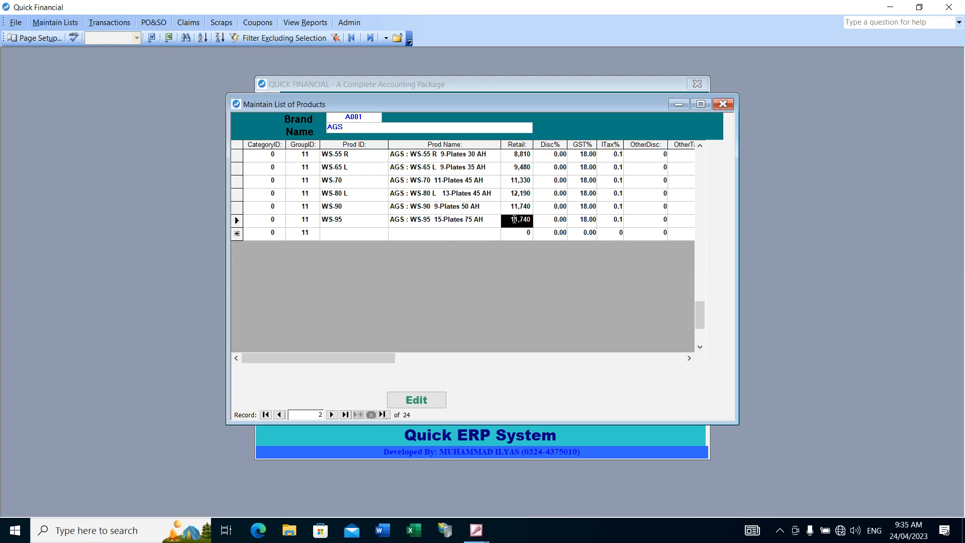
Set the retail price of WS-95 to 12500 and review its tax, weight, scrap weight and warranty fields.
text(12500)
click(584, 219)
drag(368, 353, 442, 360)
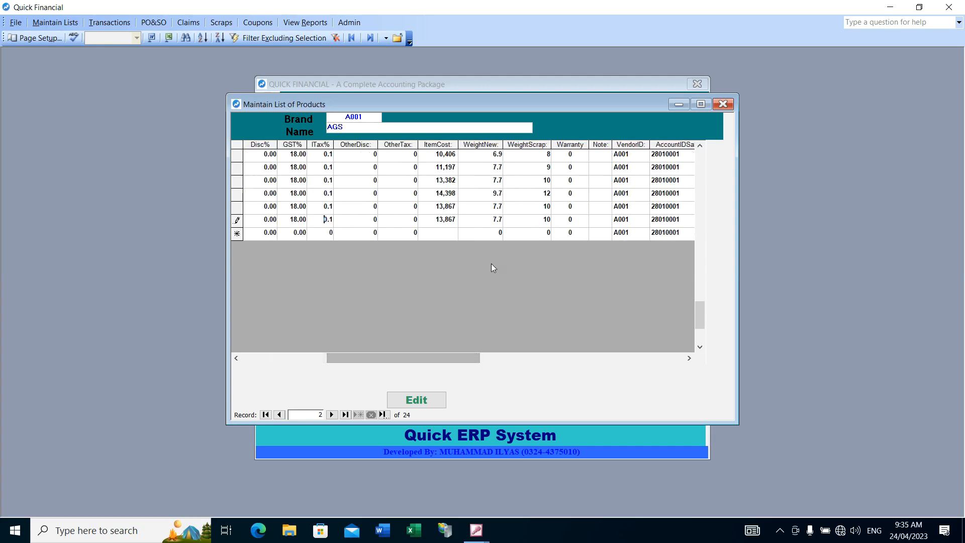
drag(494, 219, 551, 219)
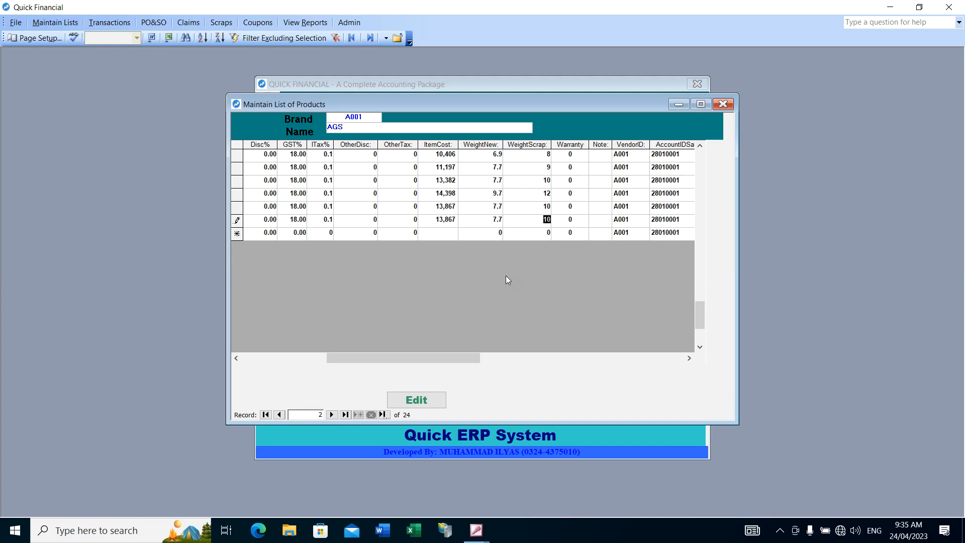
key(Tab)
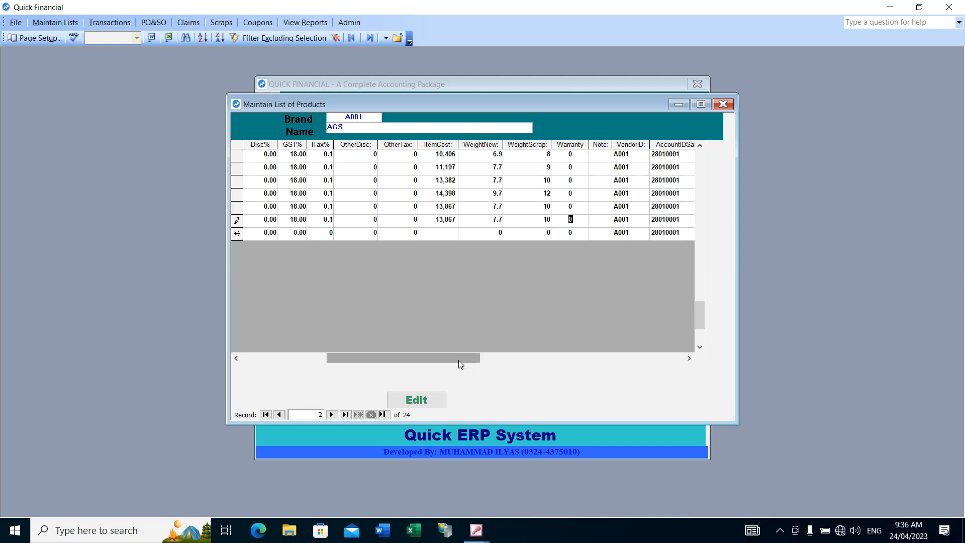
drag(458, 362, 350, 353)
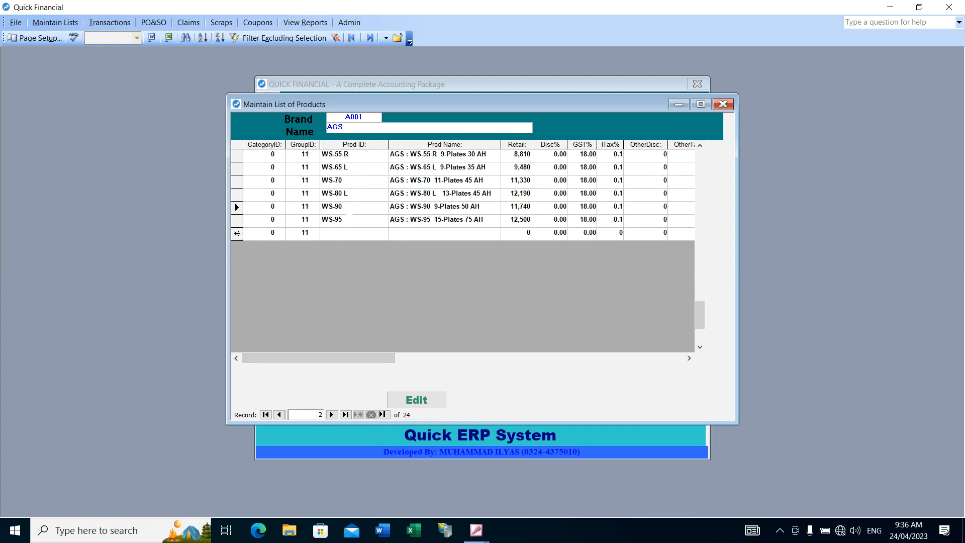
Close the product list, reopen it for maintenance and go to the AGS brand.
click(722, 104)
click(55, 22)
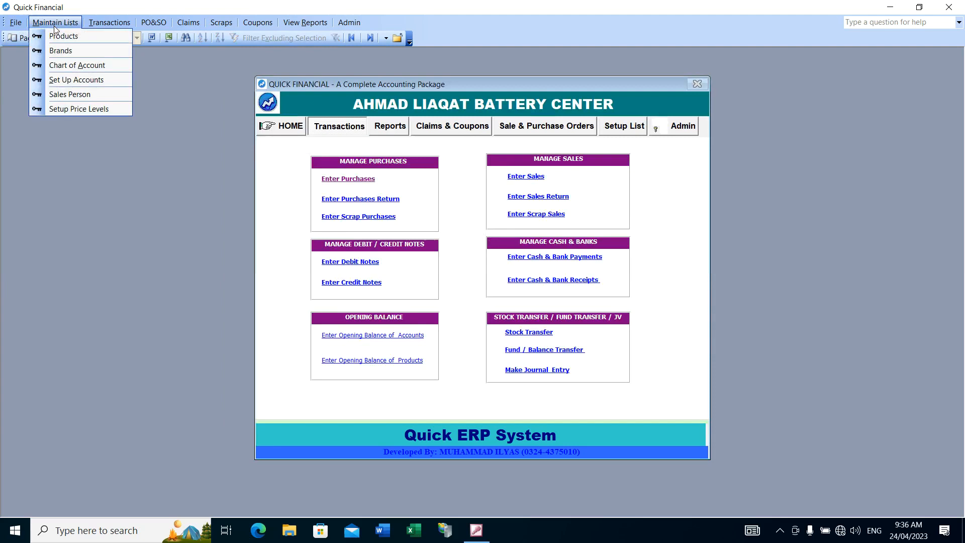
click(59, 35)
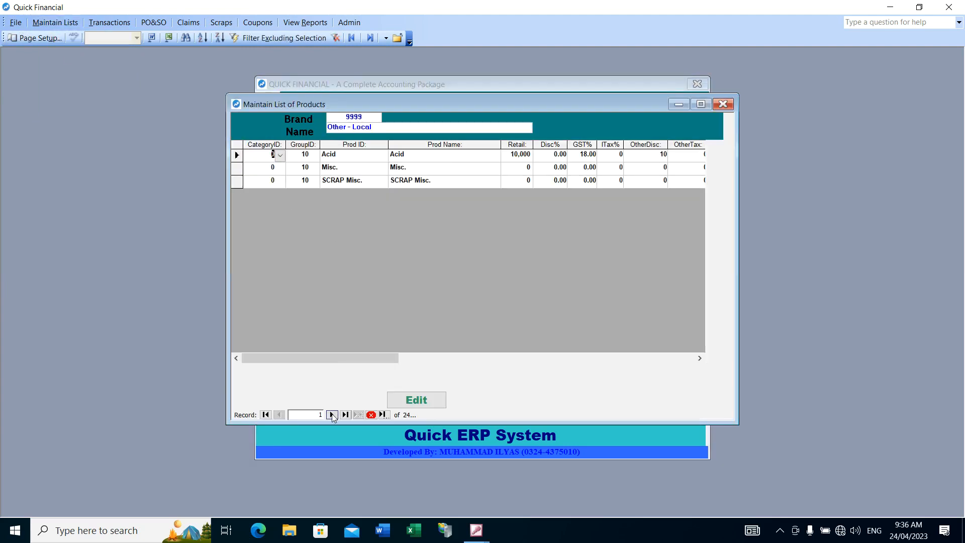
click(339, 127)
click(331, 415)
click(320, 414)
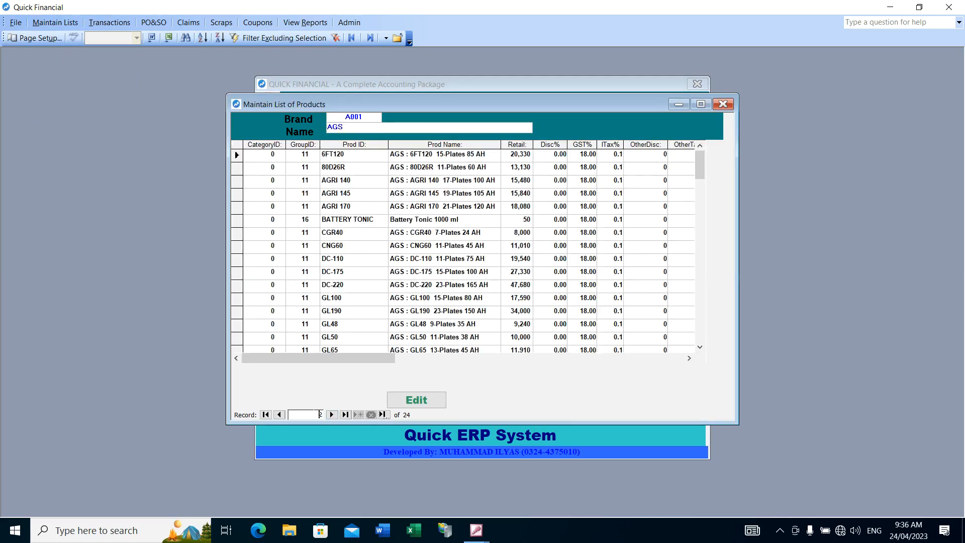
click(344, 127)
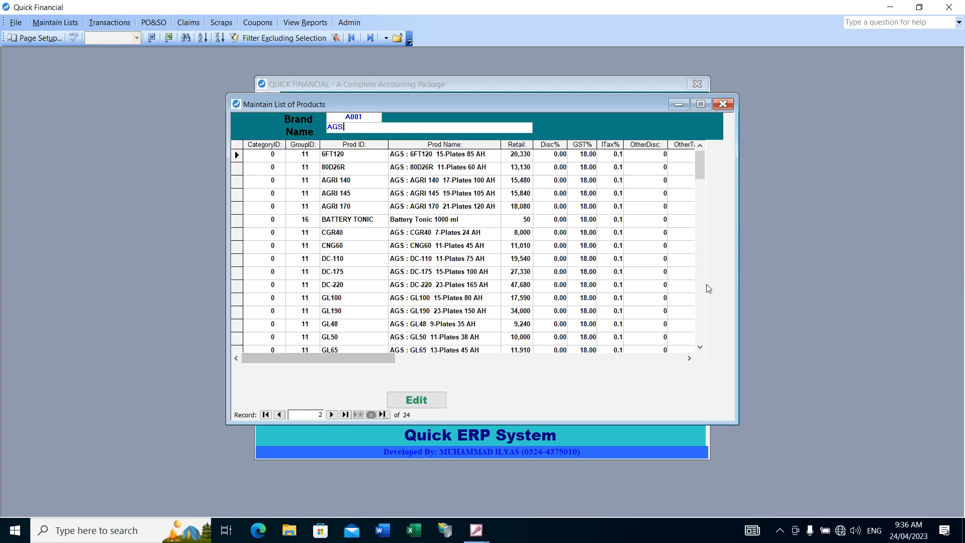
Enable editing and delete the WS-95 product record from the end of the AGS list.
drag(700, 164, 685, 308)
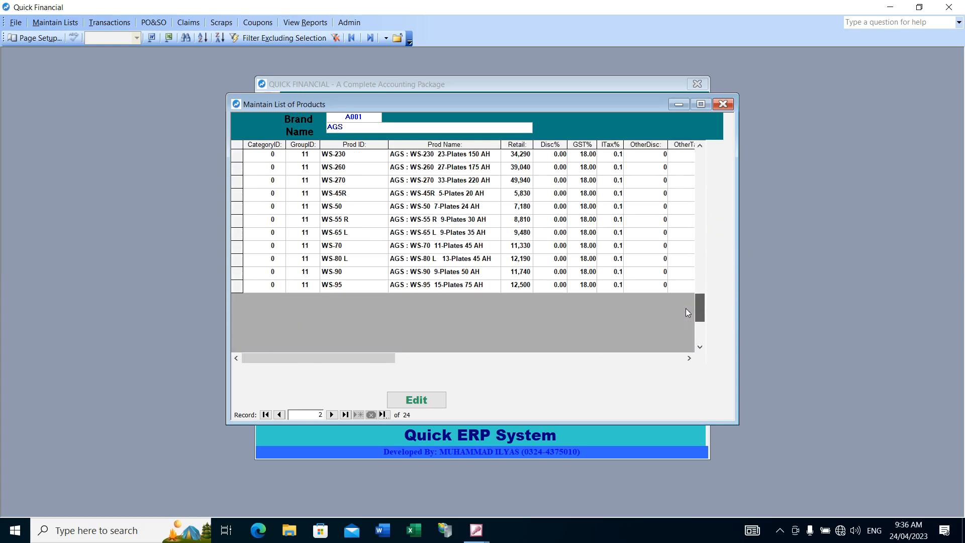
click(235, 284)
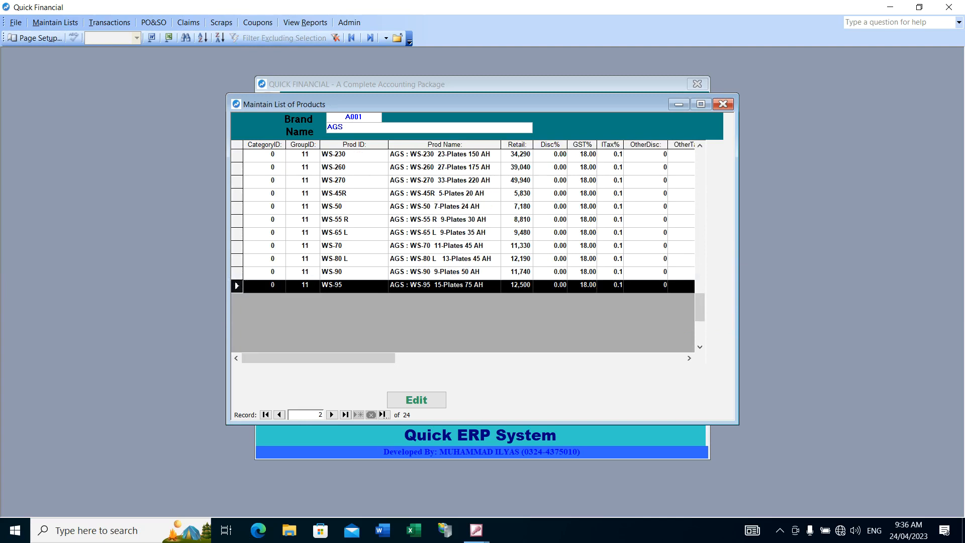
click(419, 400)
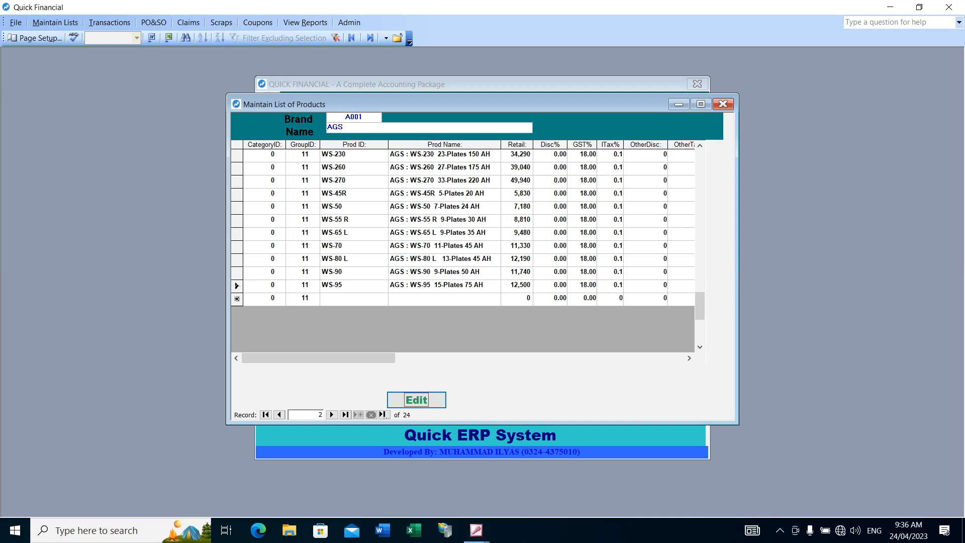
click(234, 285)
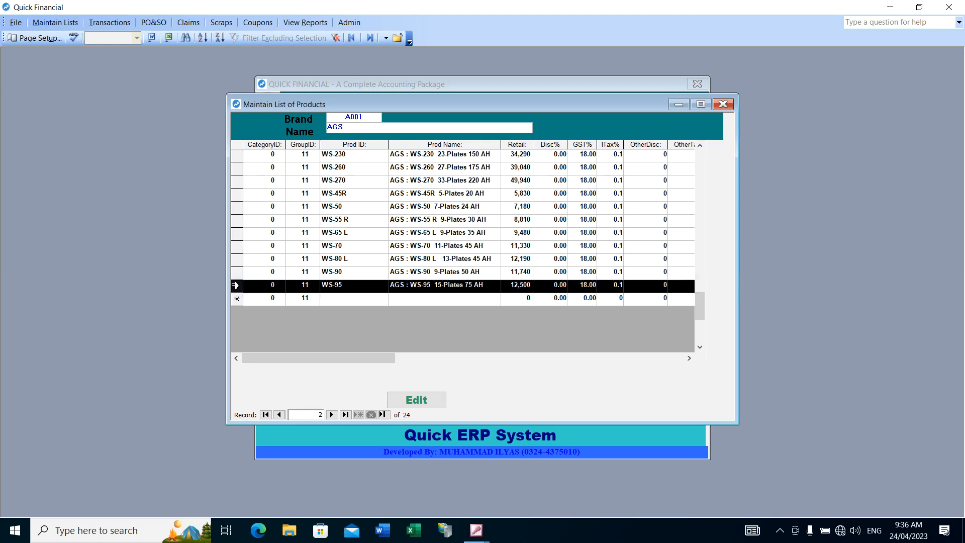
key(Delete)
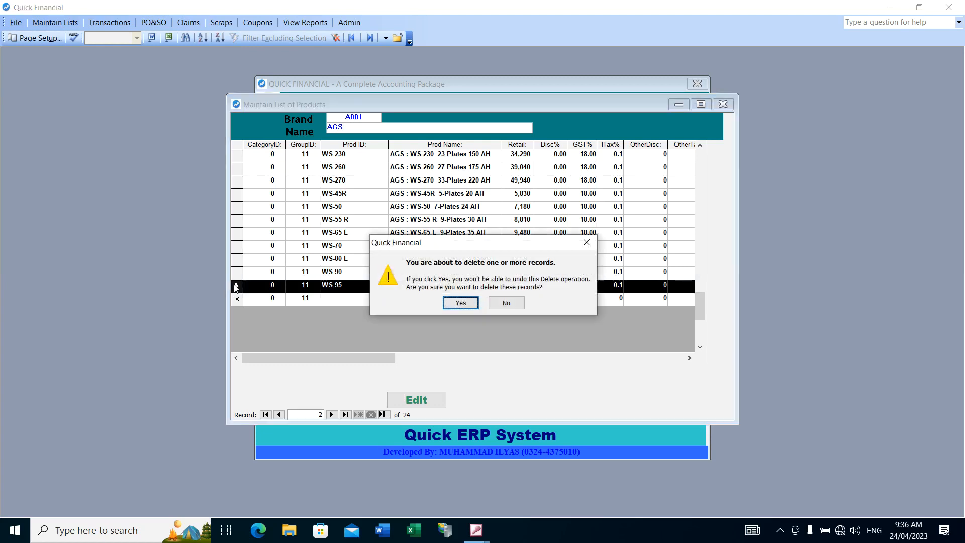
click(459, 303)
key(Up)
key(Down)
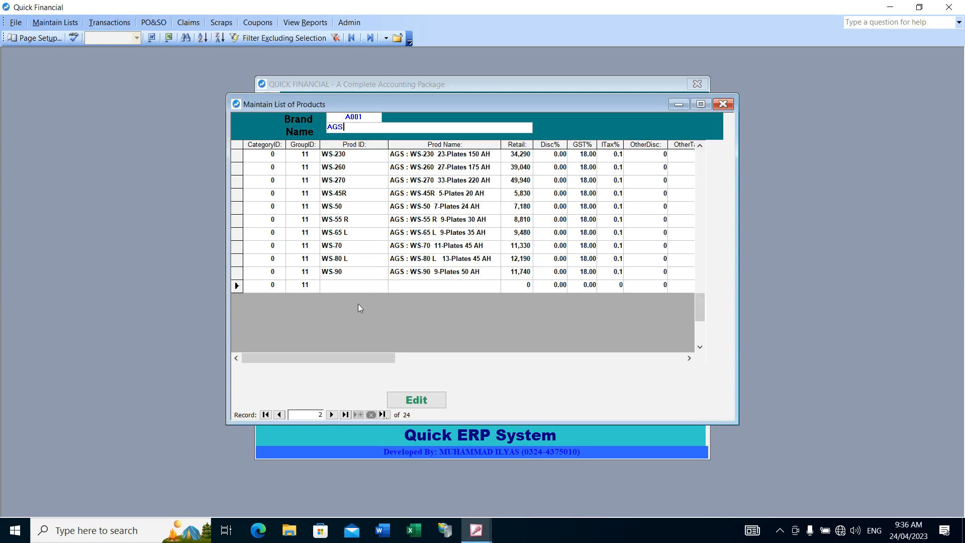
Browse the brands after AGS up to DAEWOO, including the BRIDGE POWER product list.
click(332, 415)
click(331, 415)
click(332, 414)
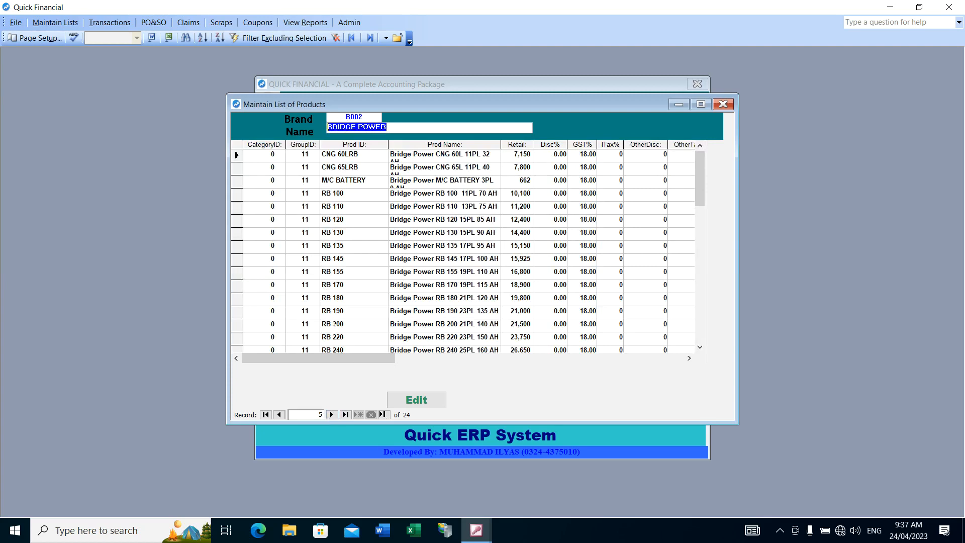
click(353, 126)
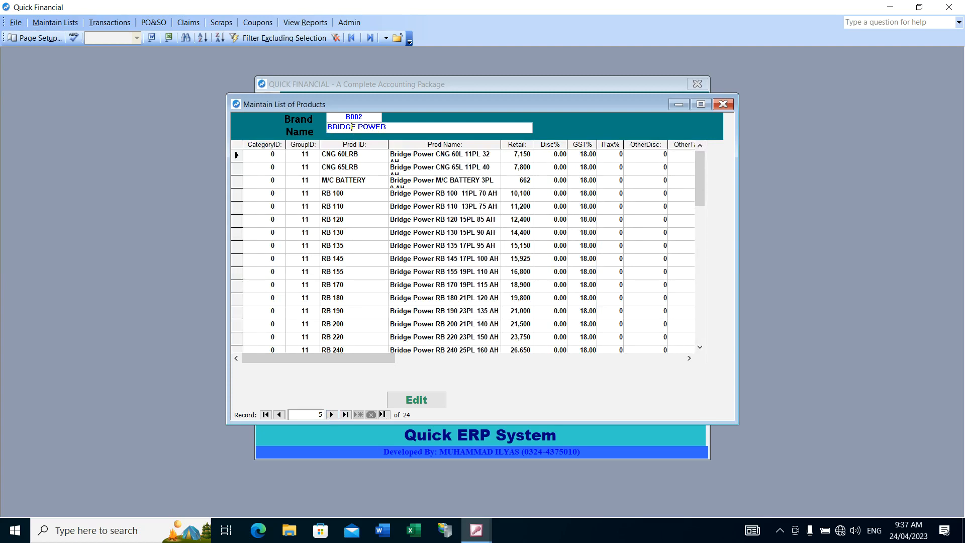
click(332, 414)
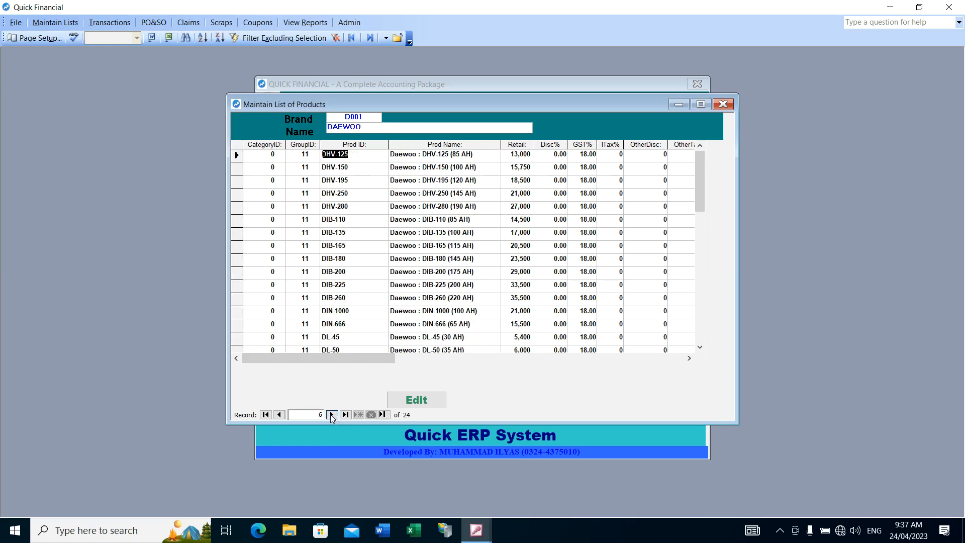
Review the DAEWOO product list, including the blank row for new products and the retail price of DHV-125.
click(354, 155)
click(370, 127)
scroll(468, 246, down, 6)
click(354, 325)
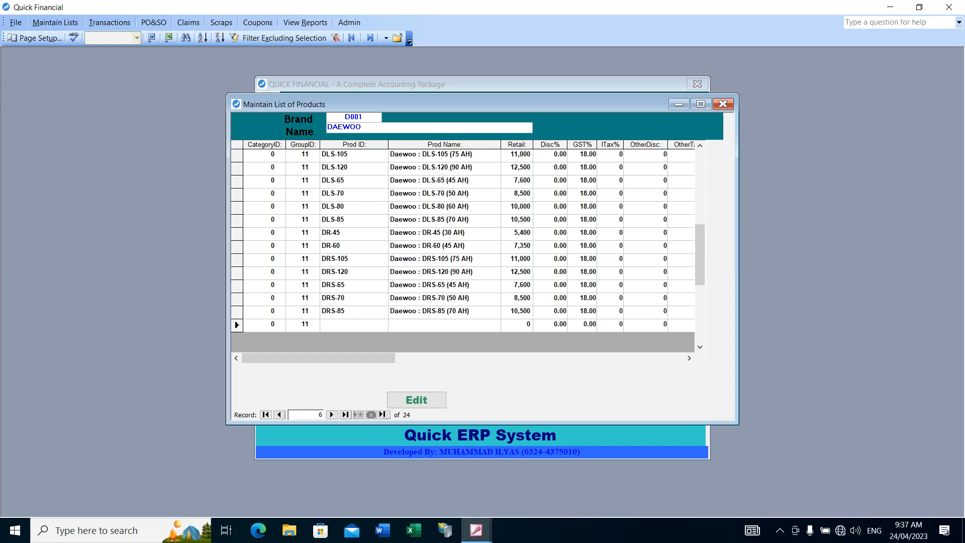
drag(698, 254, 700, 178)
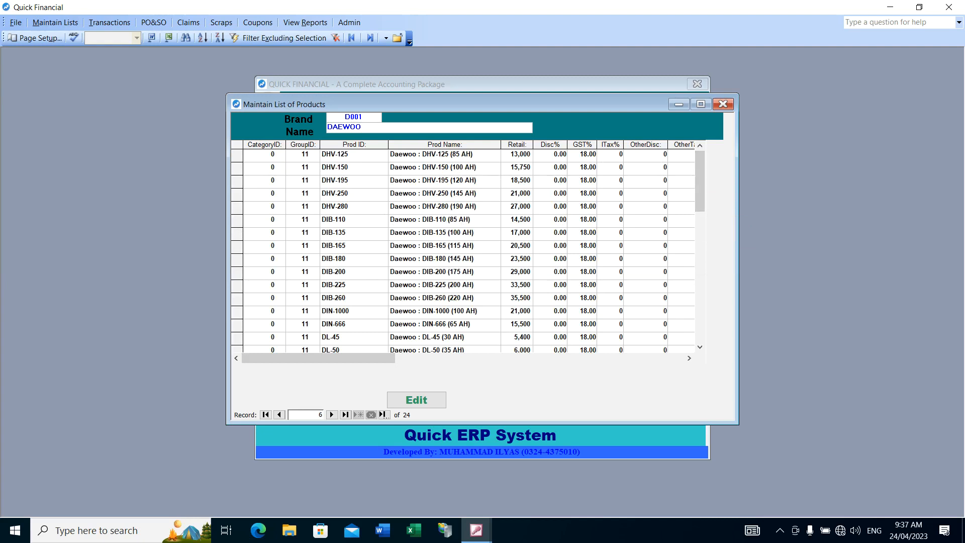
drag(510, 155, 531, 155)
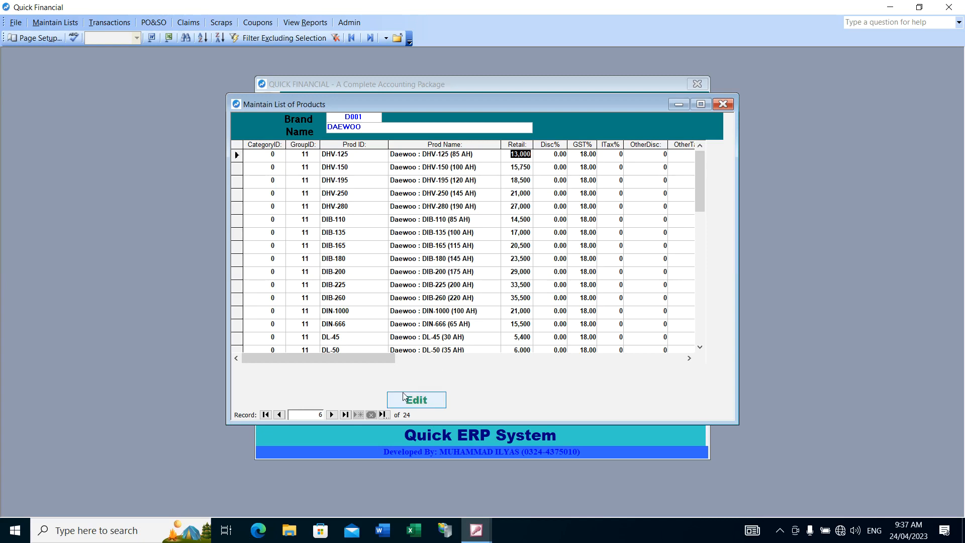
Browse the product lists of the remaining brands one by one, from EXIDE through SOLAR SYSTEM.
click(332, 415)
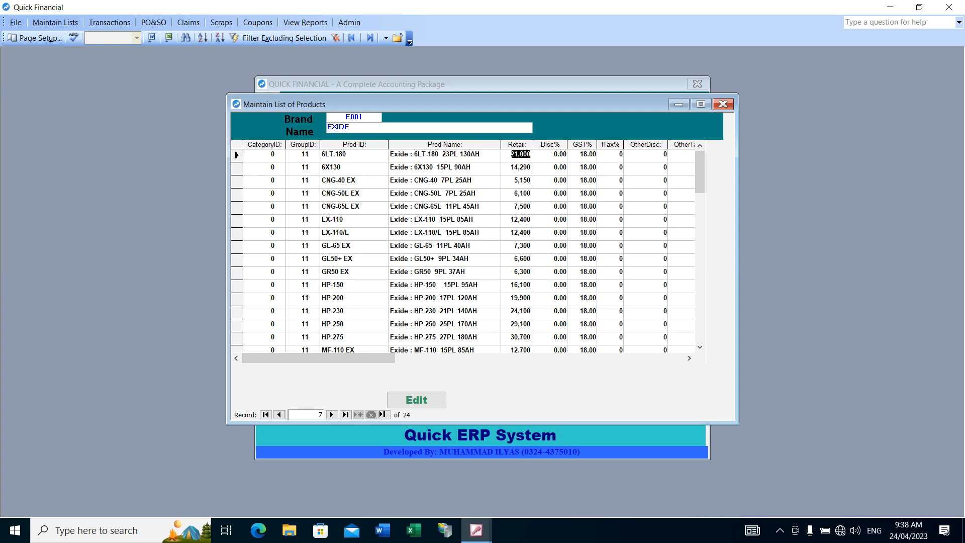
drag(337, 128, 332, 127)
click(320, 415)
click(331, 414)
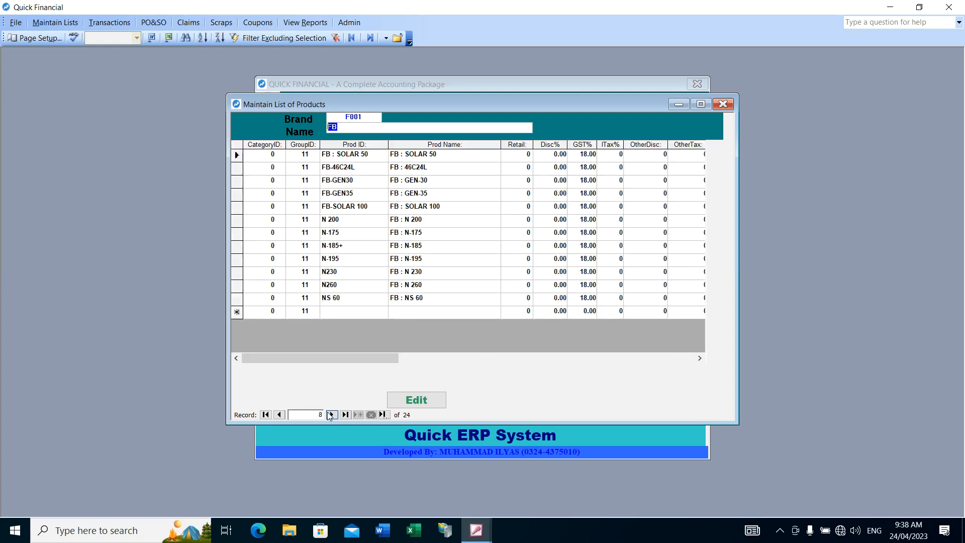
click(330, 414)
click(331, 415)
click(331, 415)
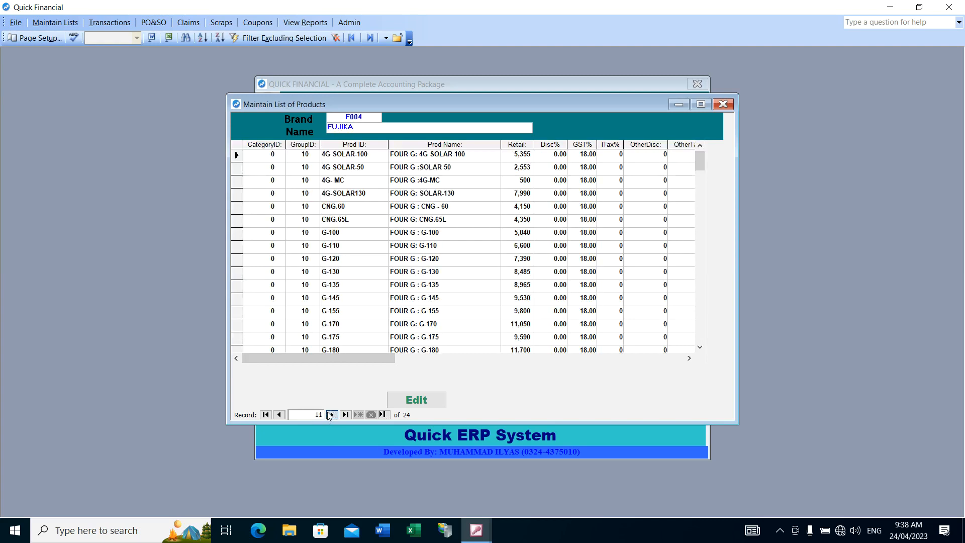
click(331, 415)
click(331, 414)
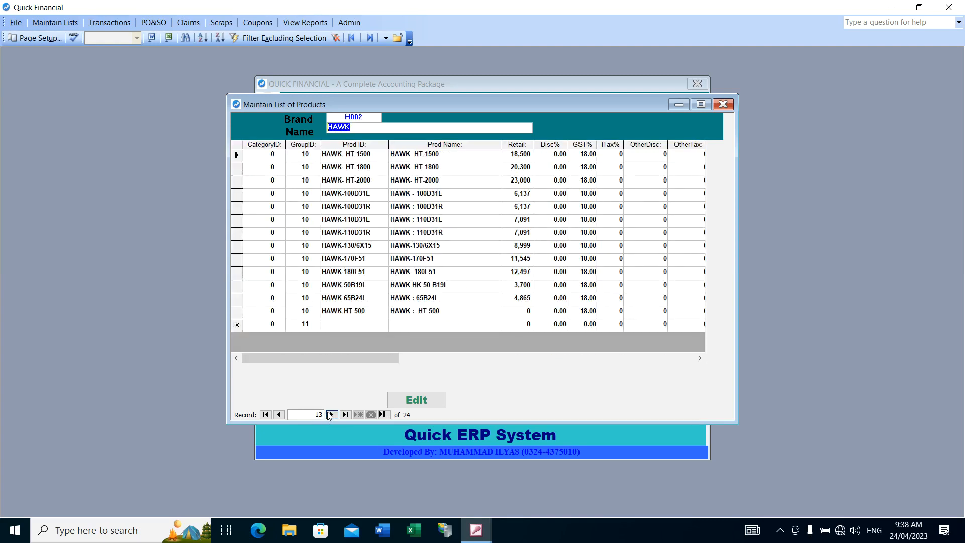
click(330, 414)
click(330, 415)
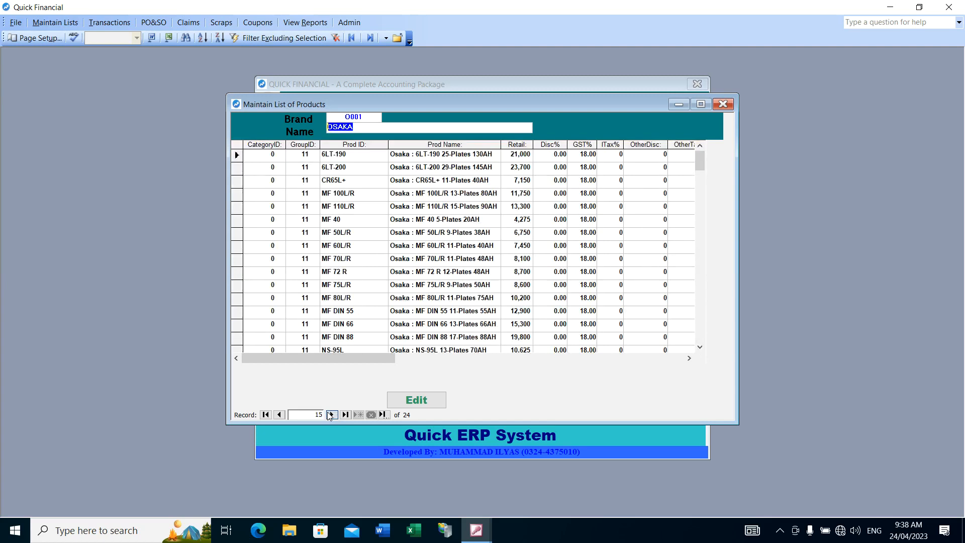
click(331, 415)
click(330, 414)
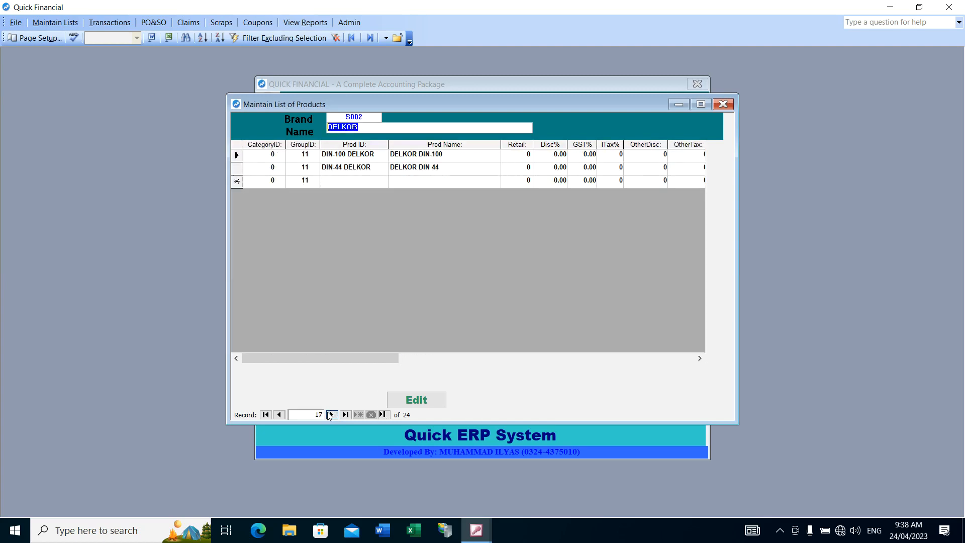
click(331, 414)
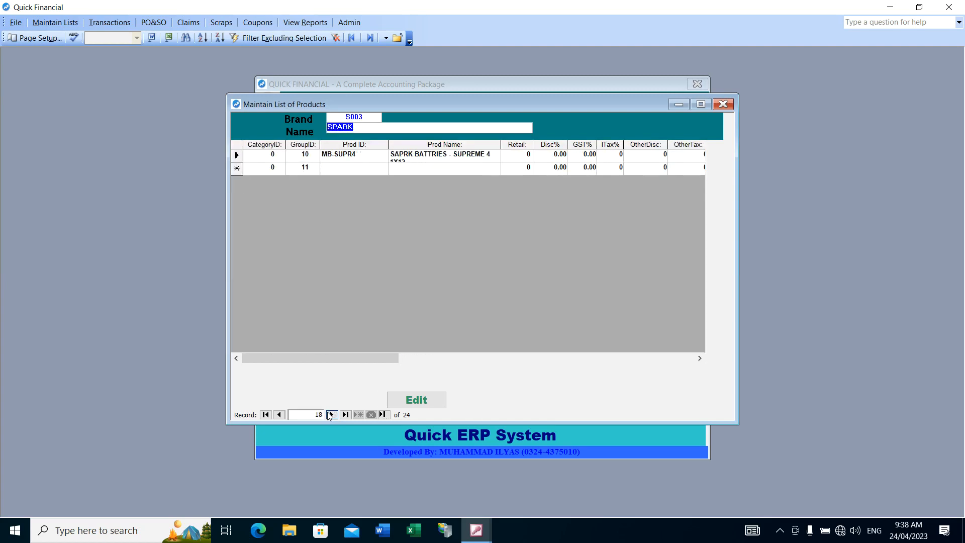
click(331, 414)
click(331, 415)
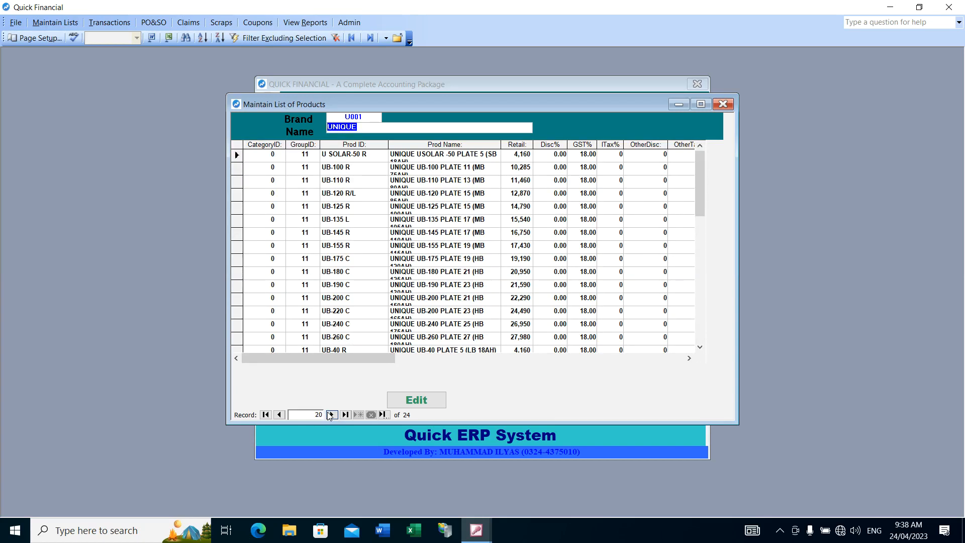
click(331, 415)
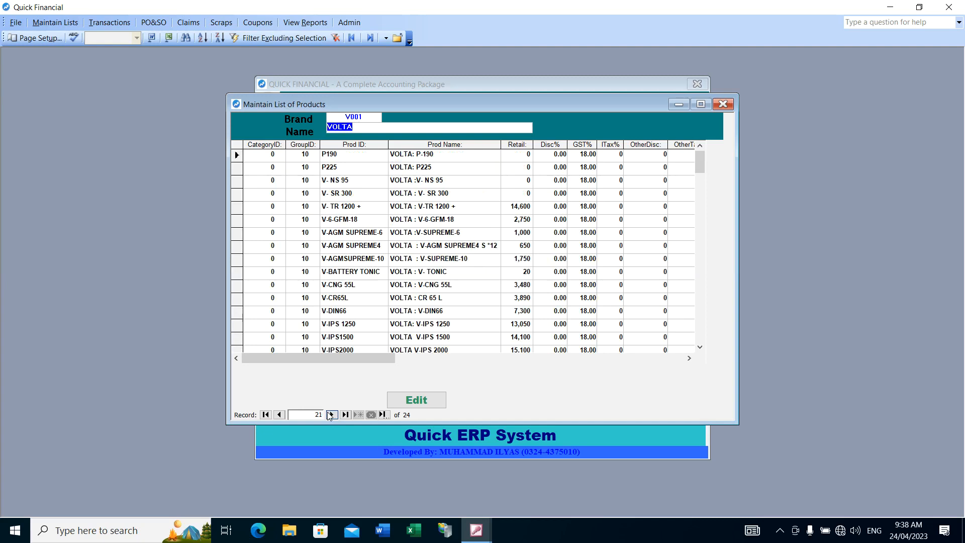
click(331, 414)
click(331, 415)
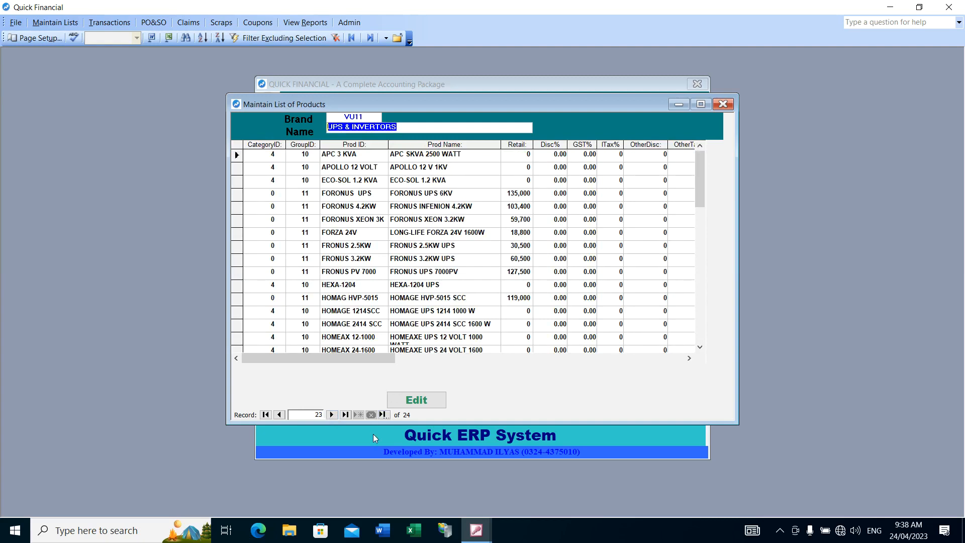
click(331, 415)
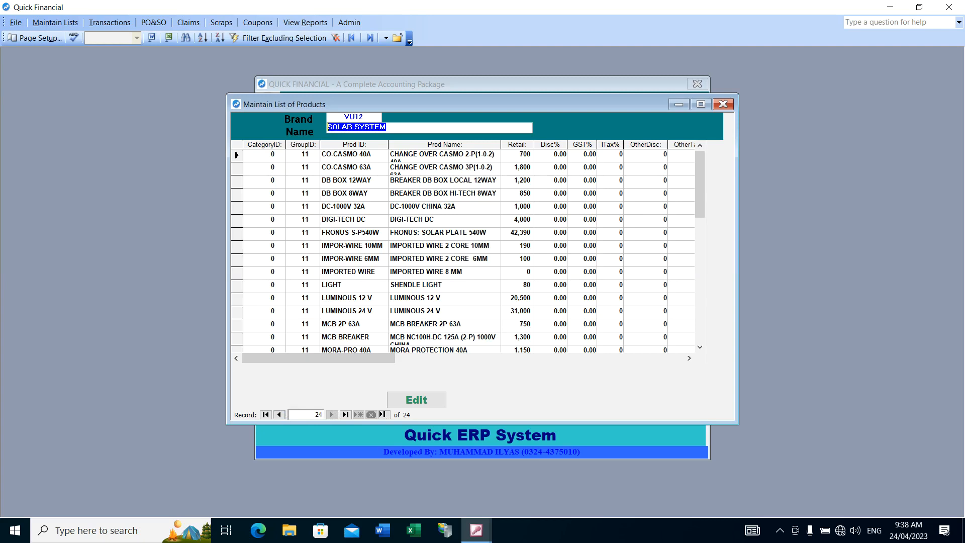
click(318, 415)
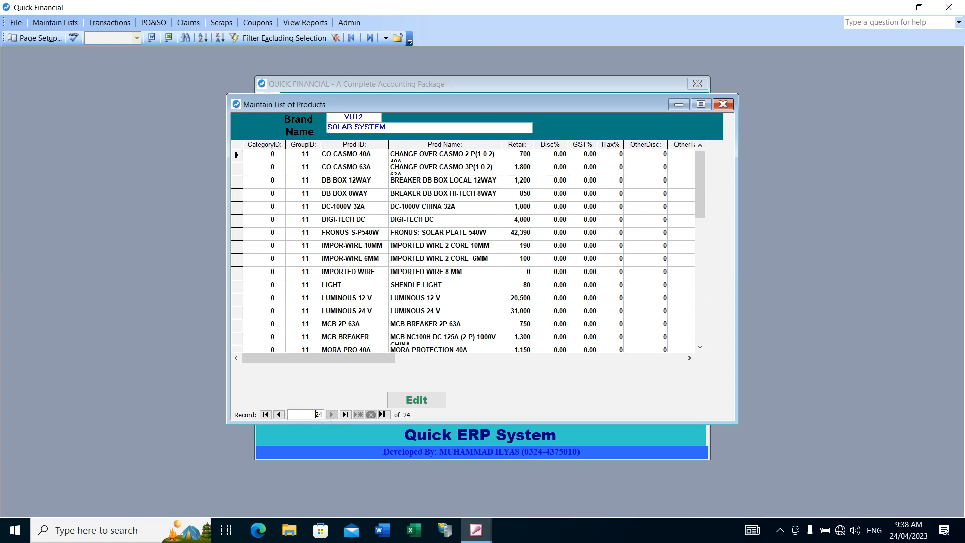
Return to the first brand in the product list and browse the brands one by one up to BRIDGE POWER.
click(265, 414)
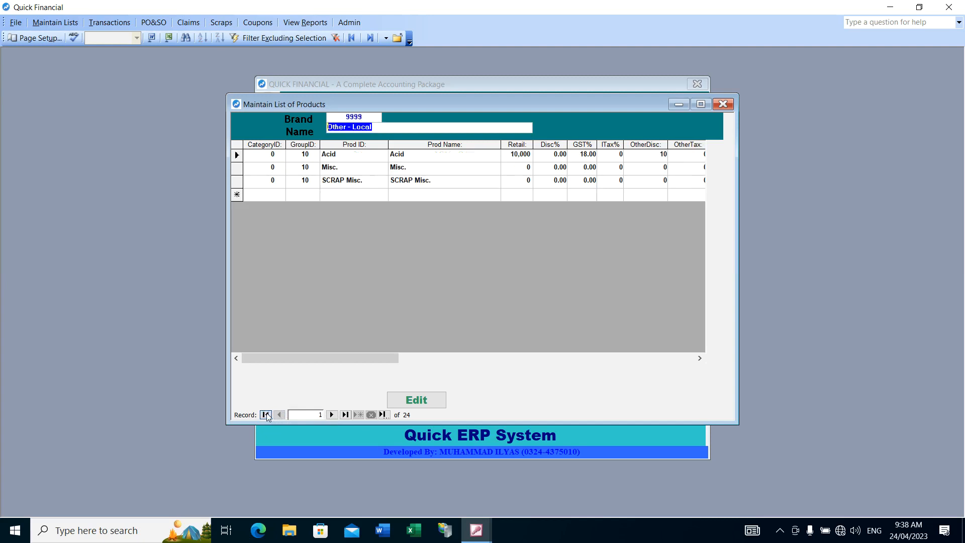
click(332, 415)
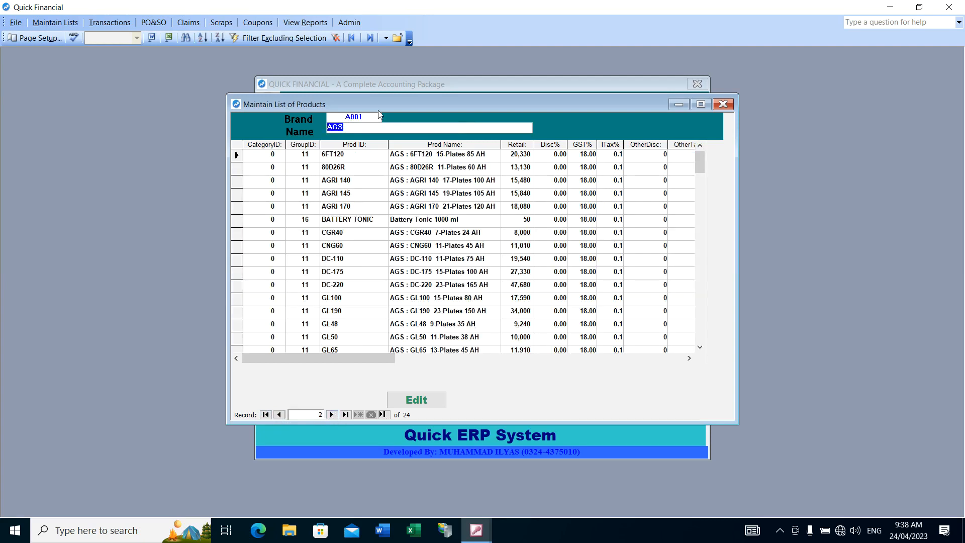
click(332, 415)
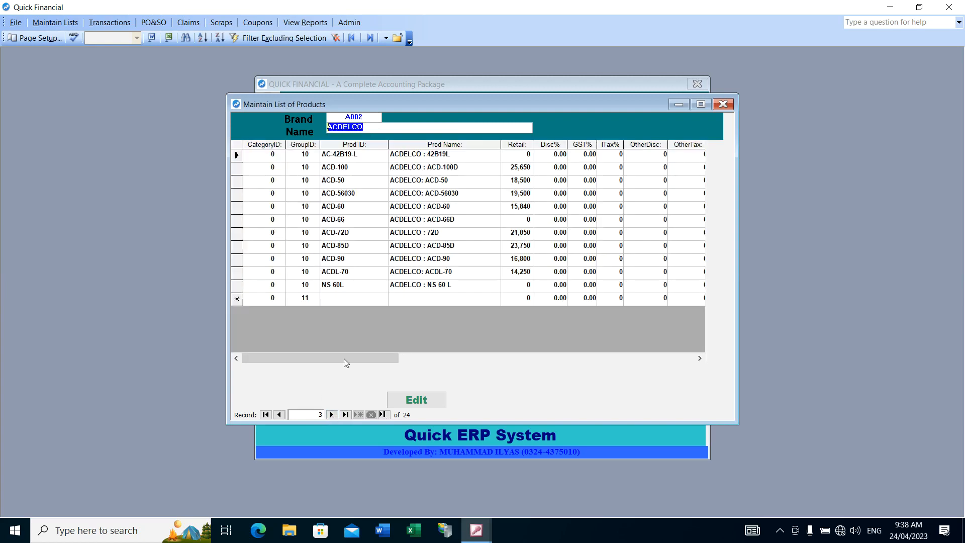
click(332, 414)
click(331, 414)
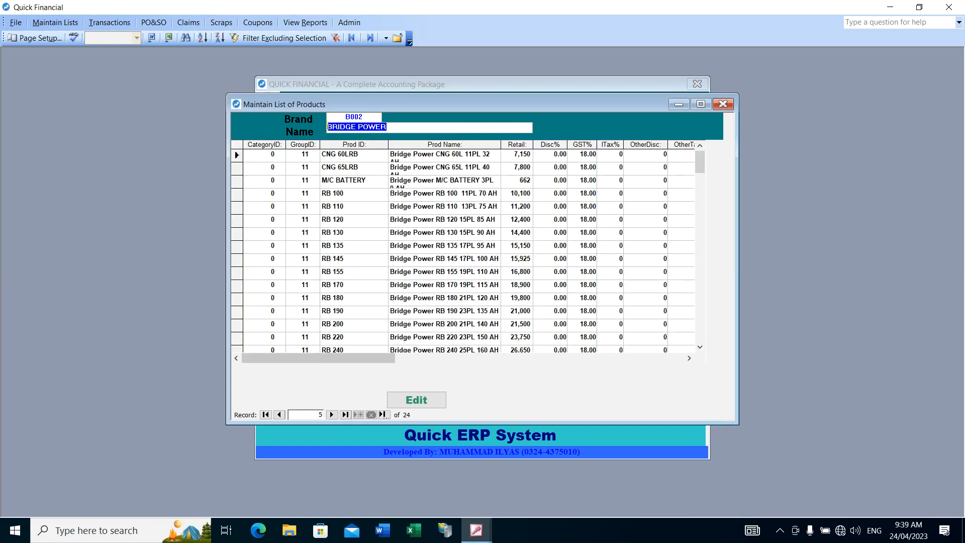
click(321, 415)
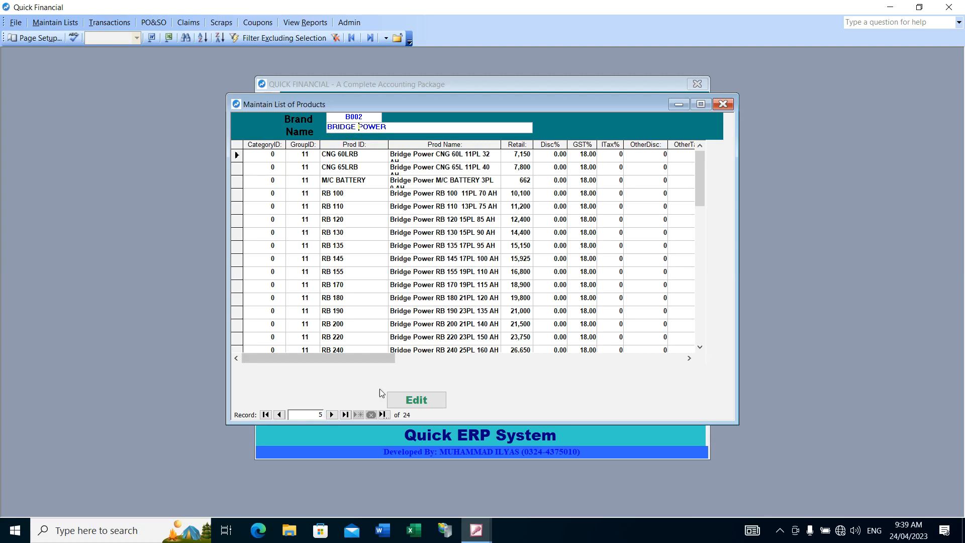
Enable editing for the BRIDGE POWER products, and close and reopen the product list.
click(410, 399)
click(344, 271)
click(723, 104)
click(56, 22)
click(62, 36)
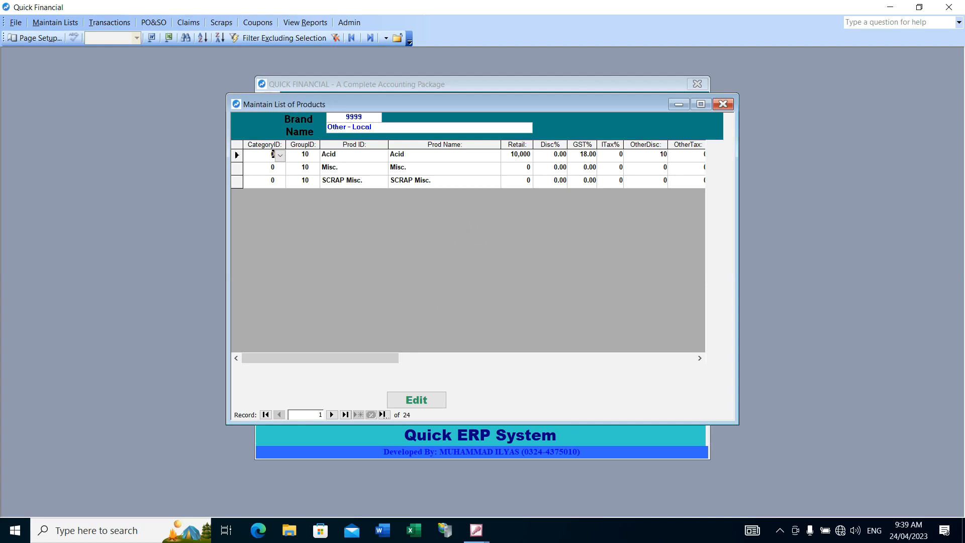
Close the product list and exit the accounting program.
click(724, 105)
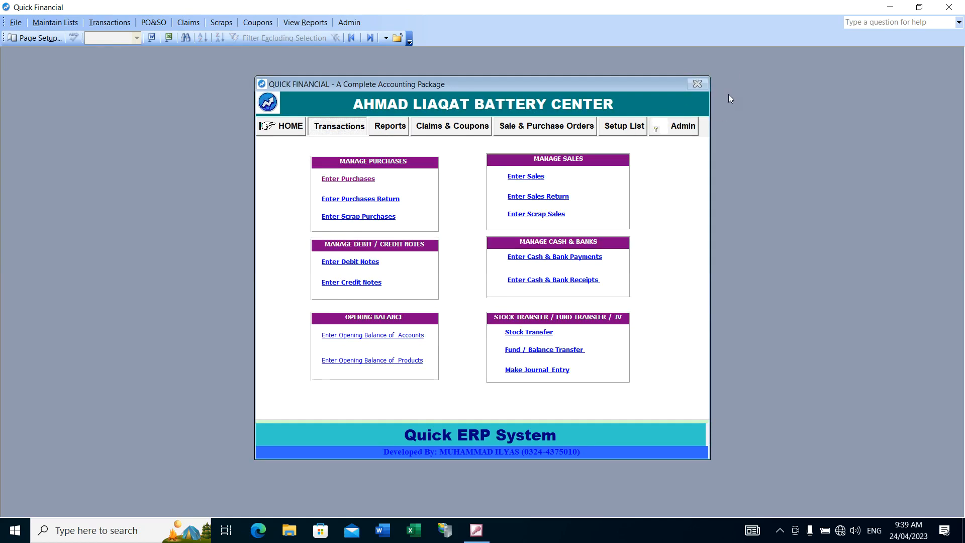
click(950, 7)
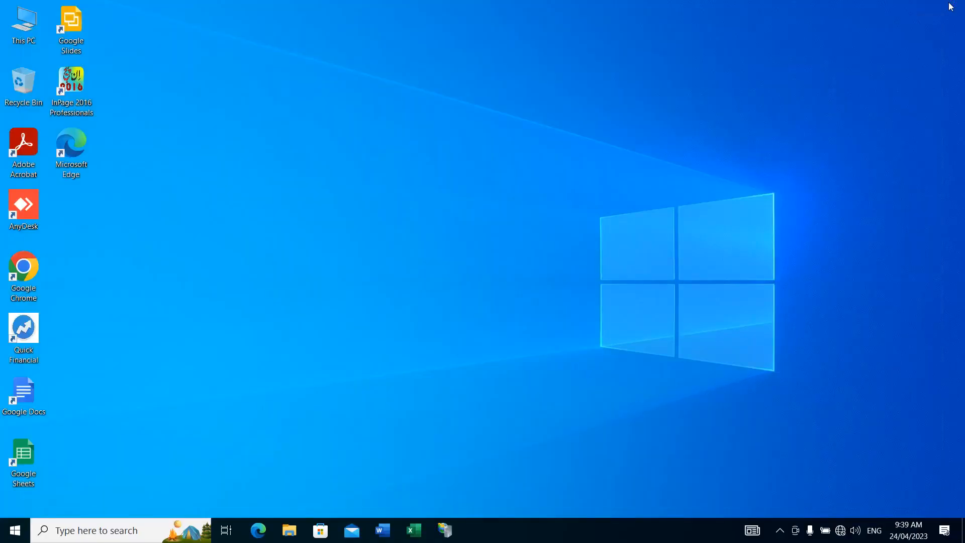